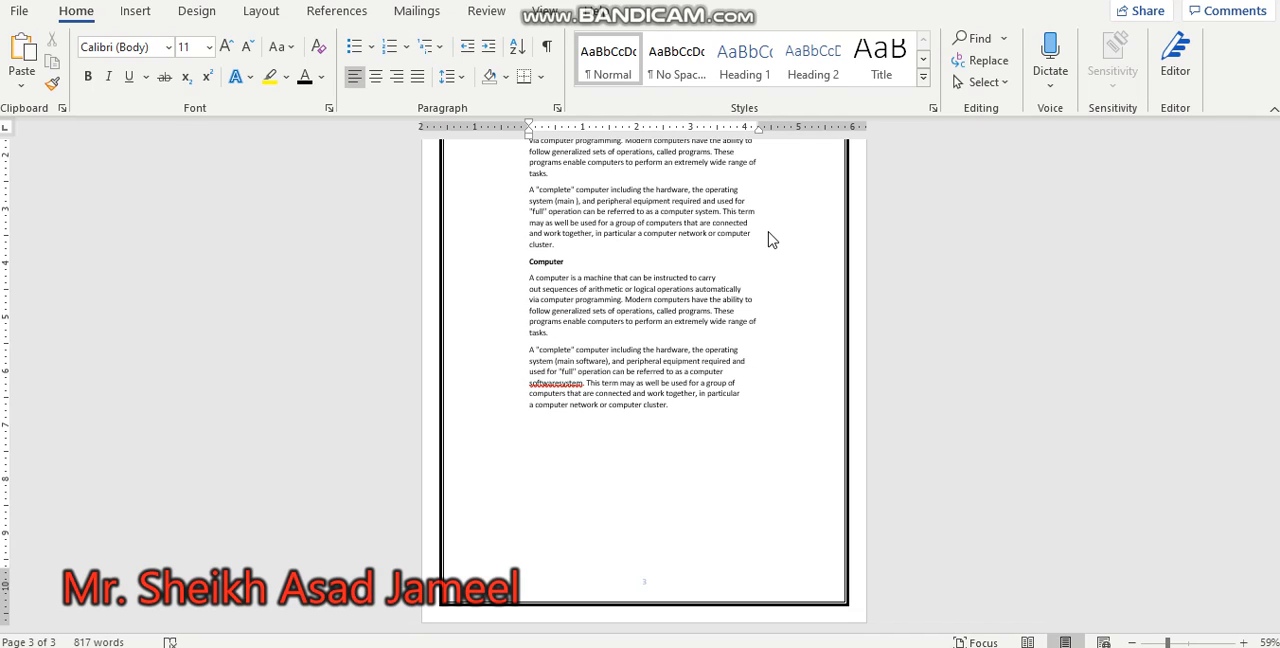
Step: Insert a table with 5 columns and 4 rows in the empty space below the last paragraph on page 3
{"action": "left_click", "coordinate": [600, 472]}
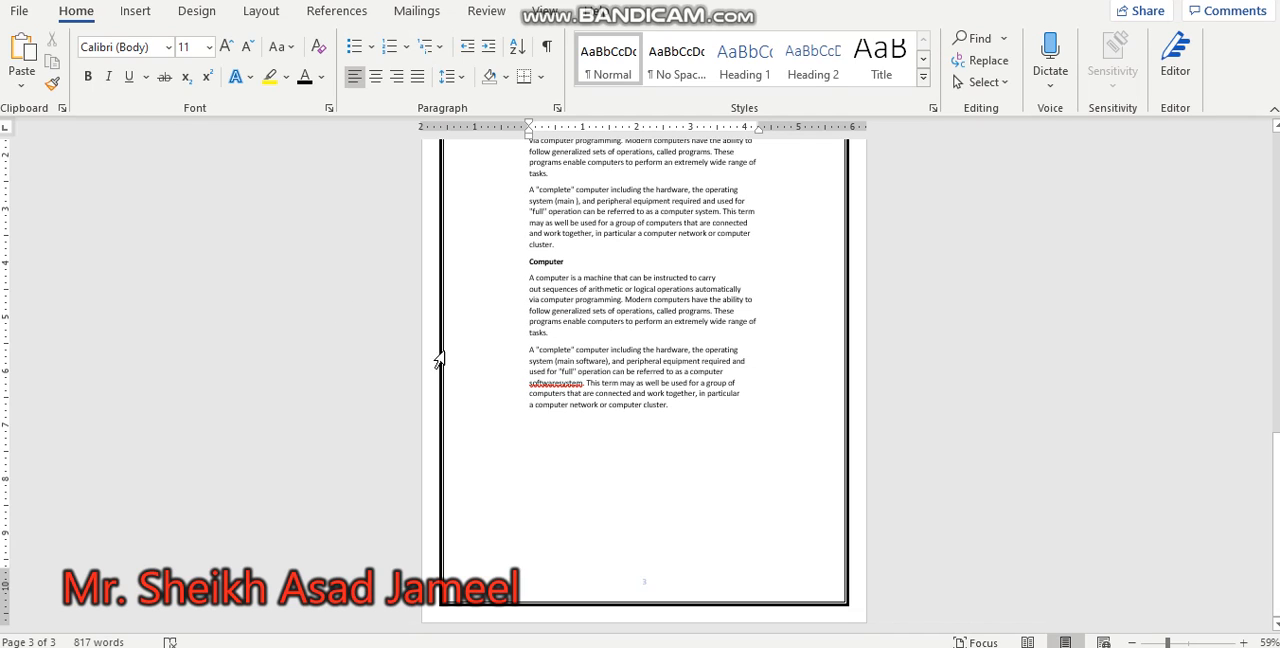
{"action": "left_click", "coordinate": [133, 10]}
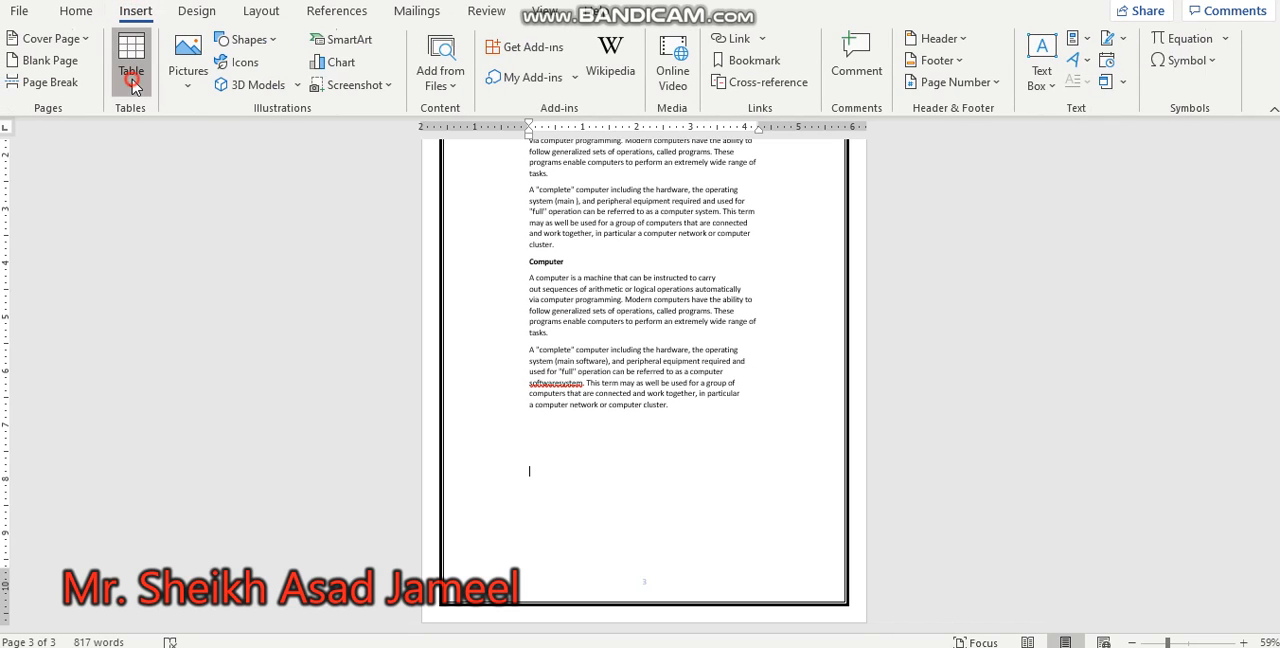
{"action": "left_click", "coordinate": [133, 80]}
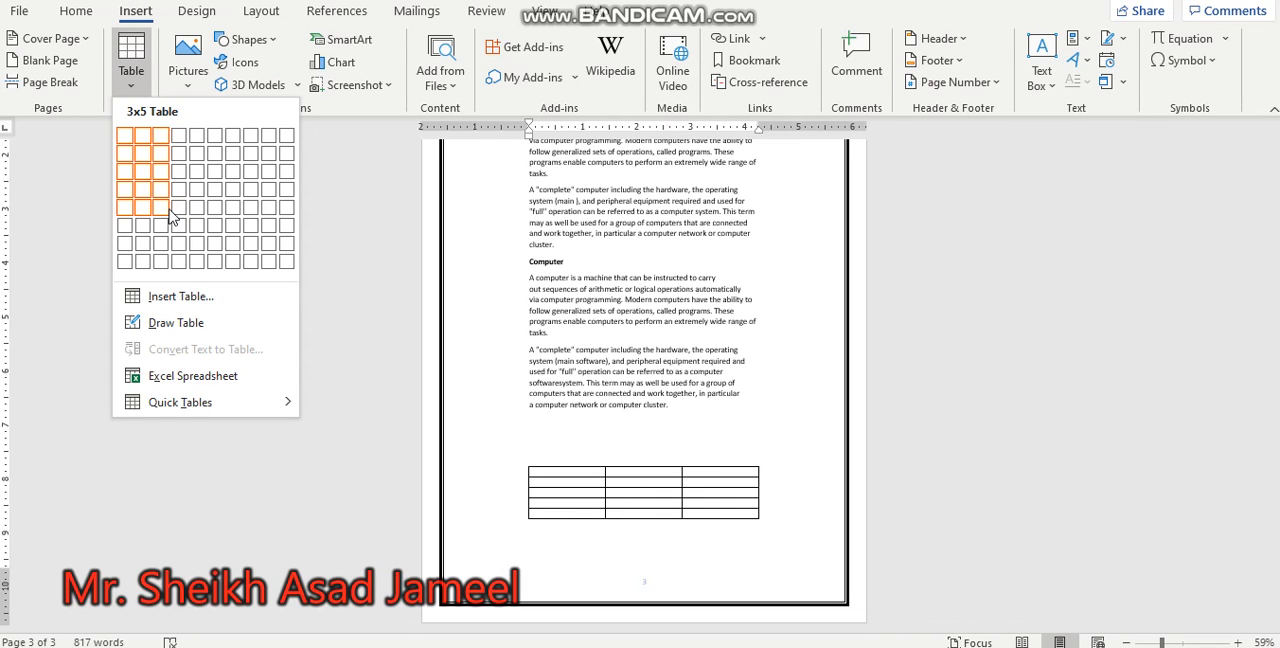
{"action": "left_click", "coordinate": [182, 297]}
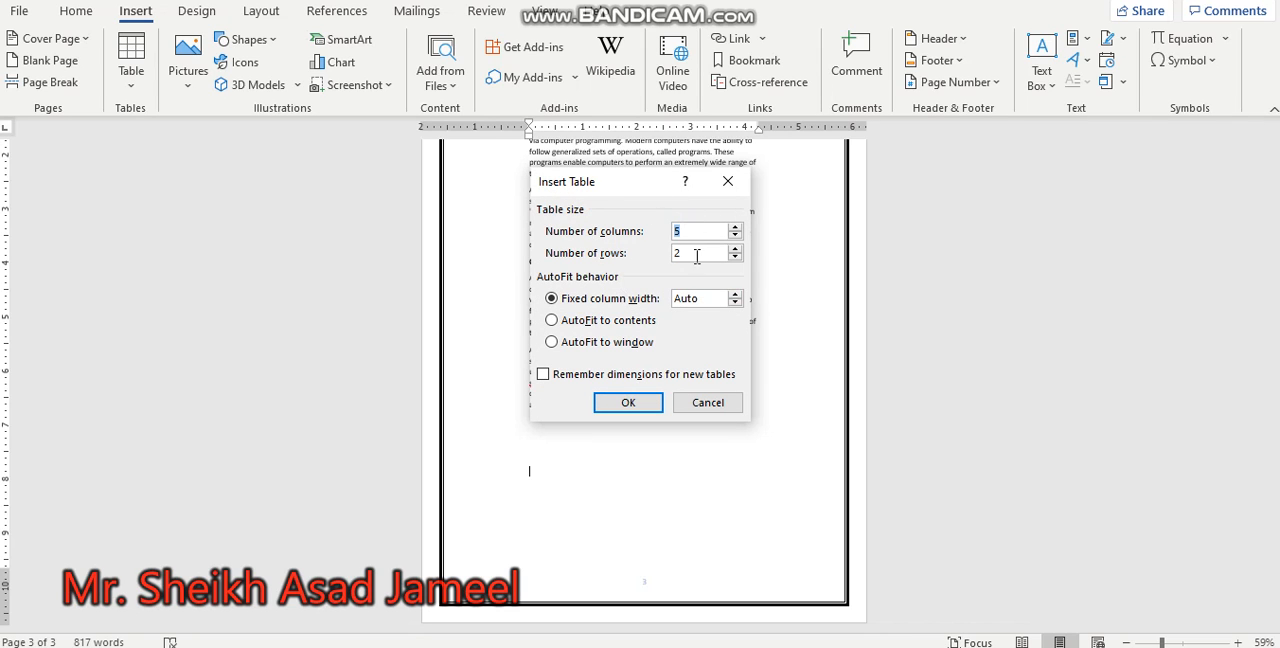
{"action": "key", "text": "Tab"}
{"action": "type", "text": "4"}
{"action": "left_click", "coordinate": [651, 400]}
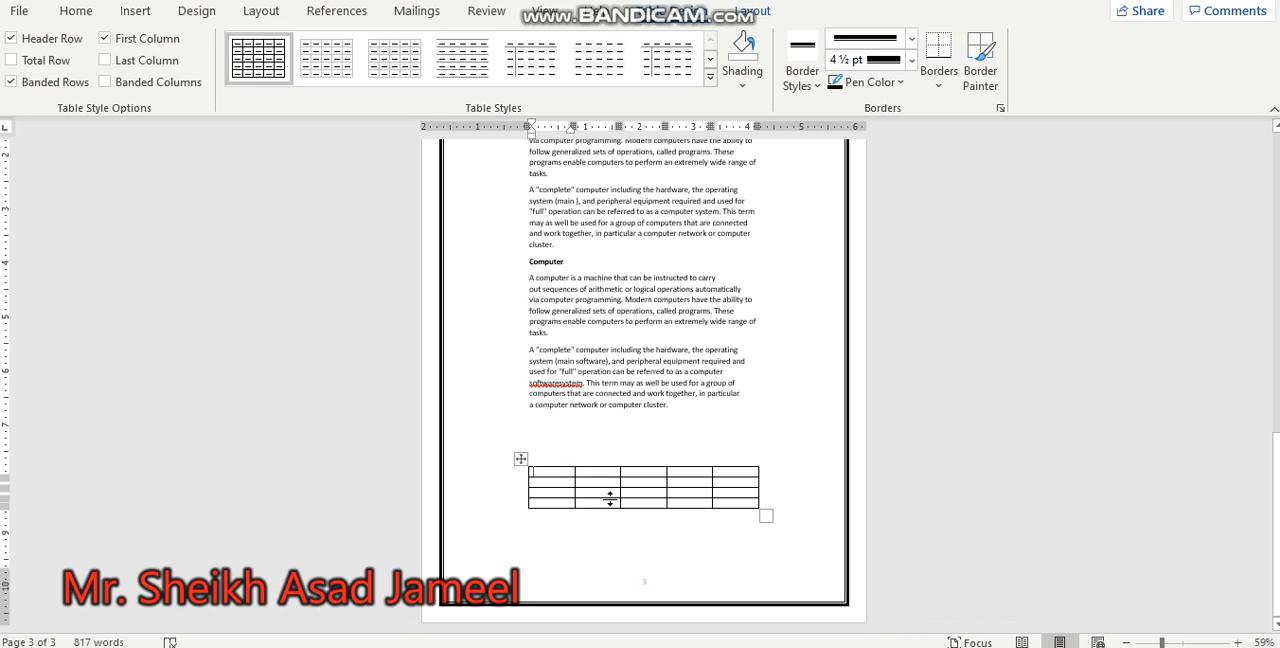
Step: Insert a new row below the table's last row
{"action": "left_click", "coordinate": [706, 503]}
{"action": "left_click_drag", "start_coordinate": [648, 503], "coordinate": [722, 510]}
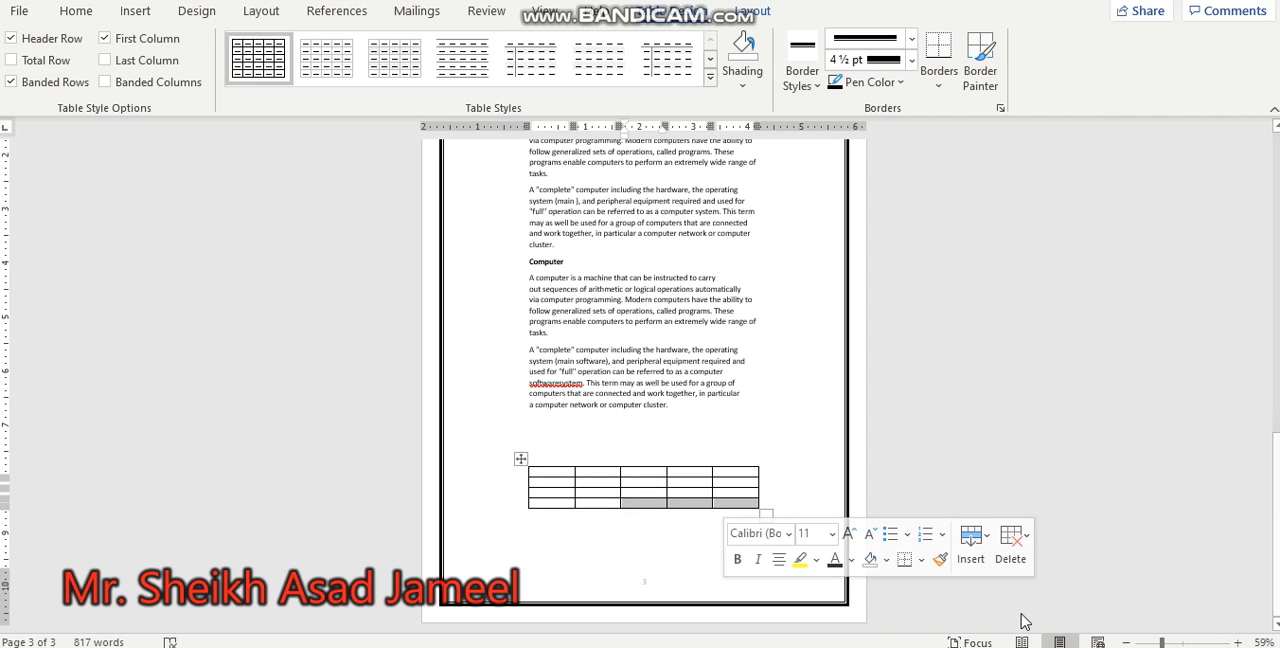
{"action": "left_click", "coordinate": [983, 566]}
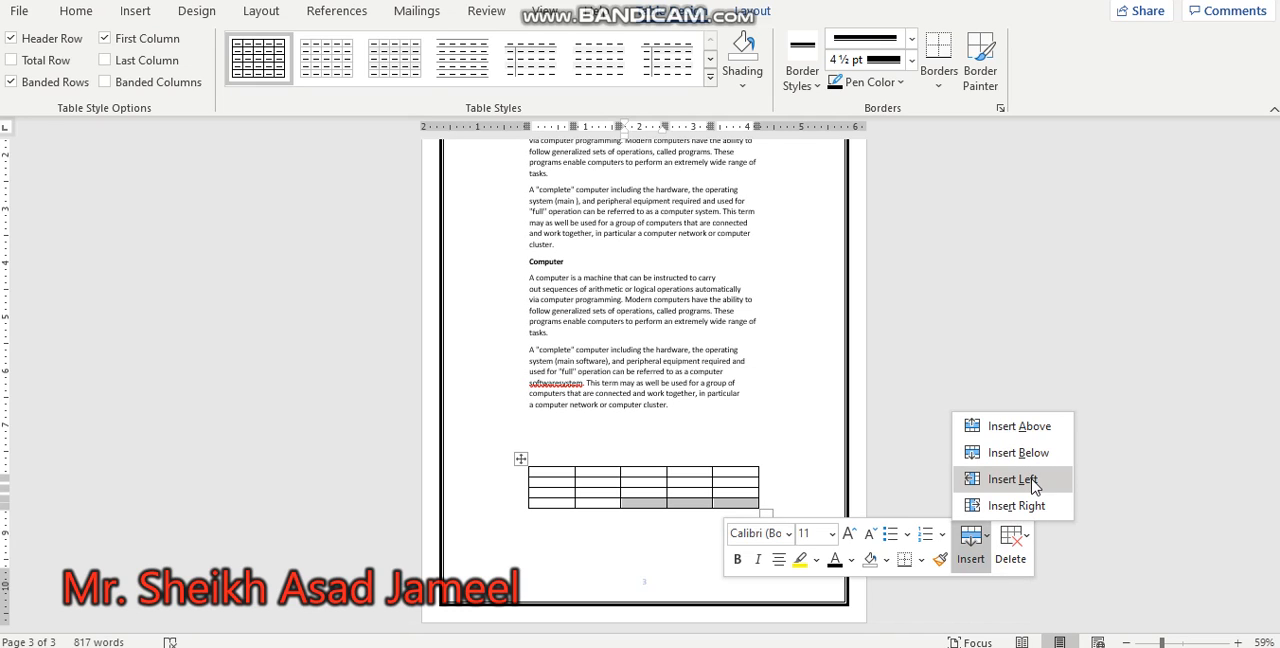
{"action": "left_click", "coordinate": [1029, 449]}
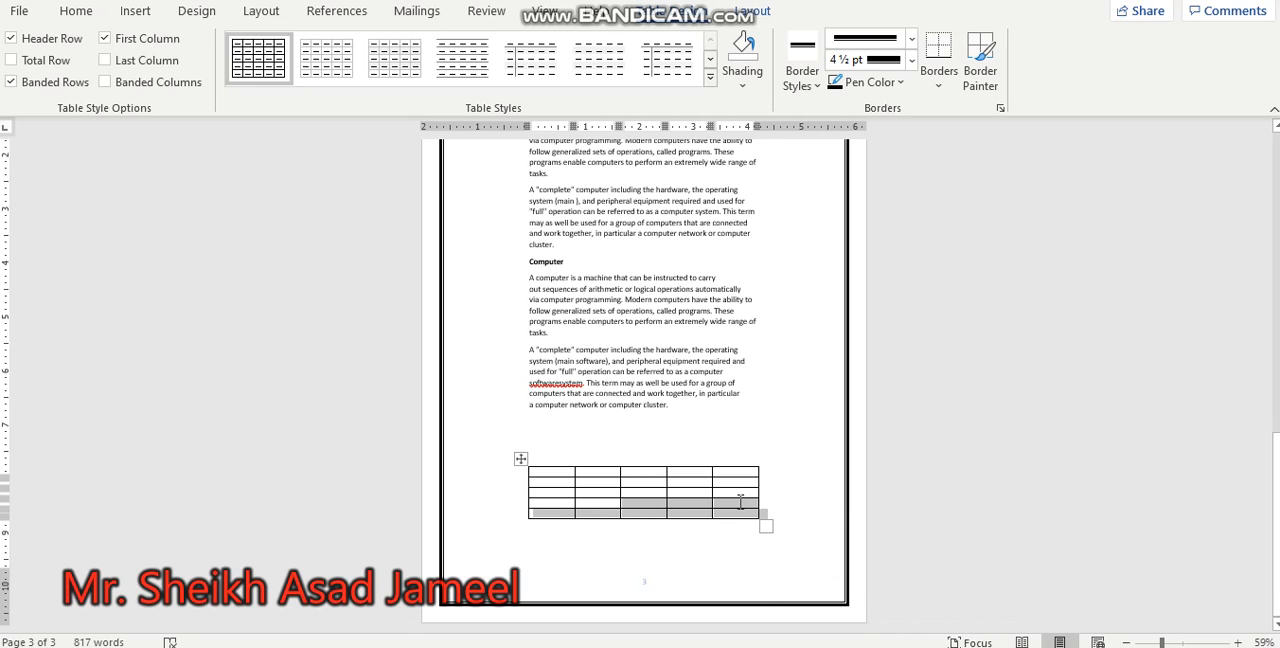
Step: Delete the table's last column
{"action": "right_click", "coordinate": [738, 512]}
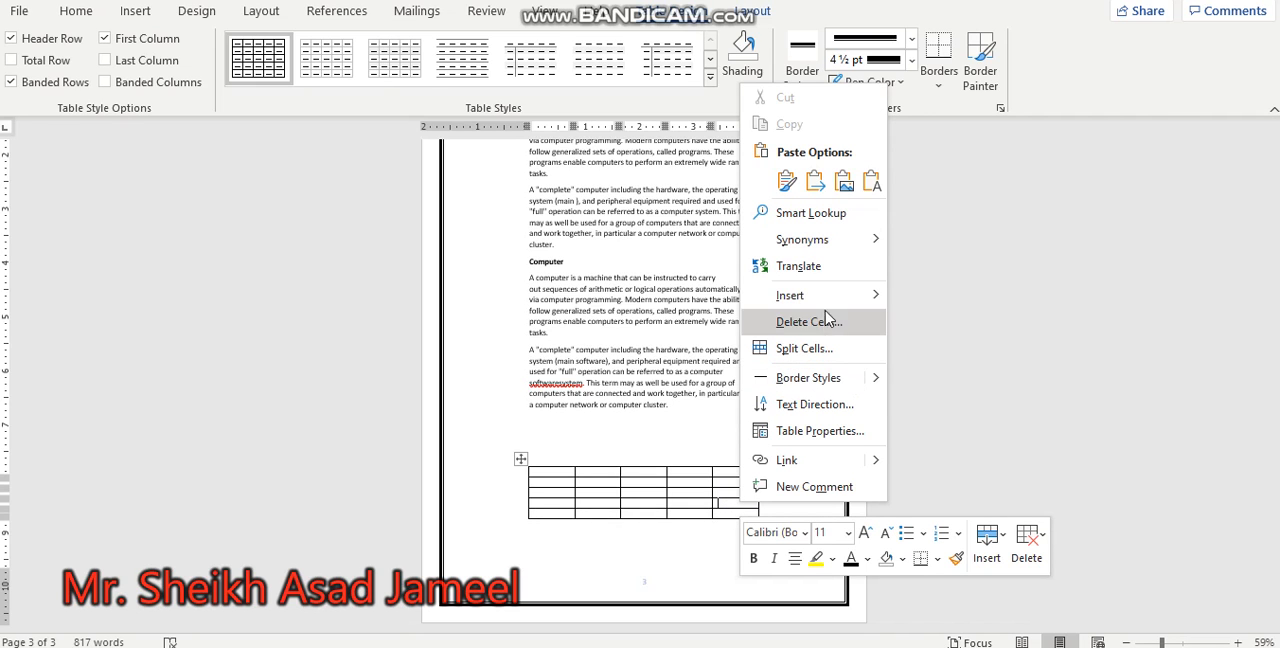
{"action": "mouse_move", "coordinate": [826, 307]}
{"action": "left_click", "coordinate": [1043, 558]}
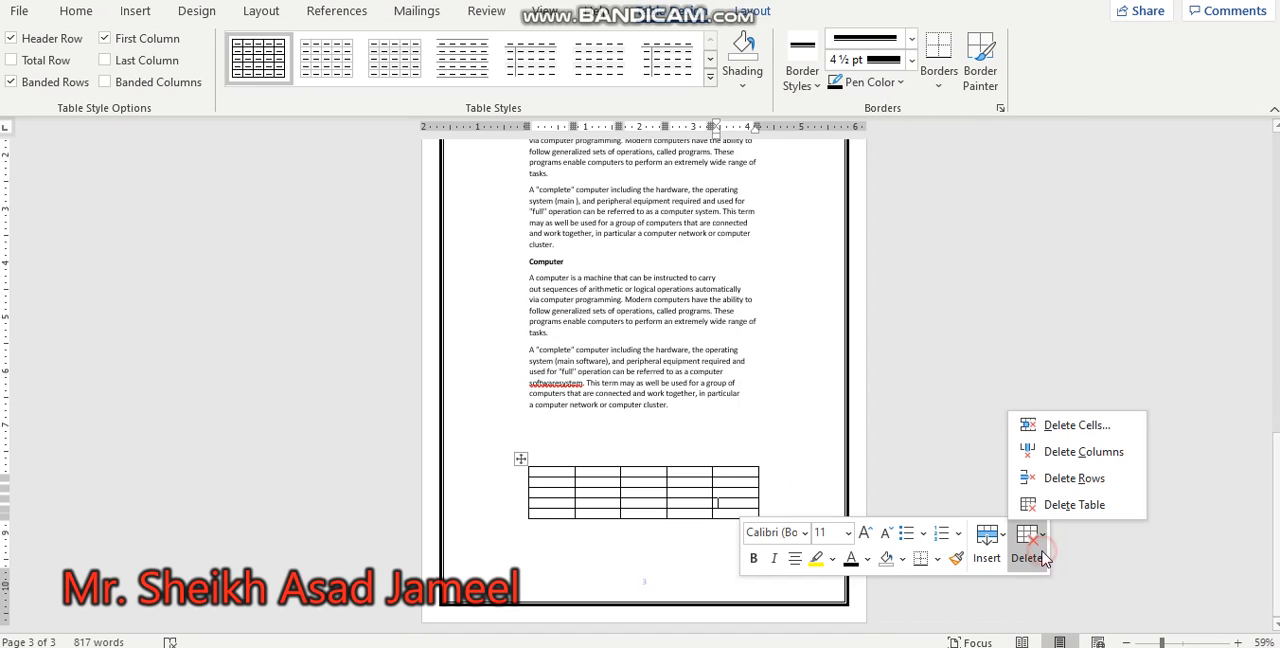
{"action": "left_click", "coordinate": [1132, 451]}
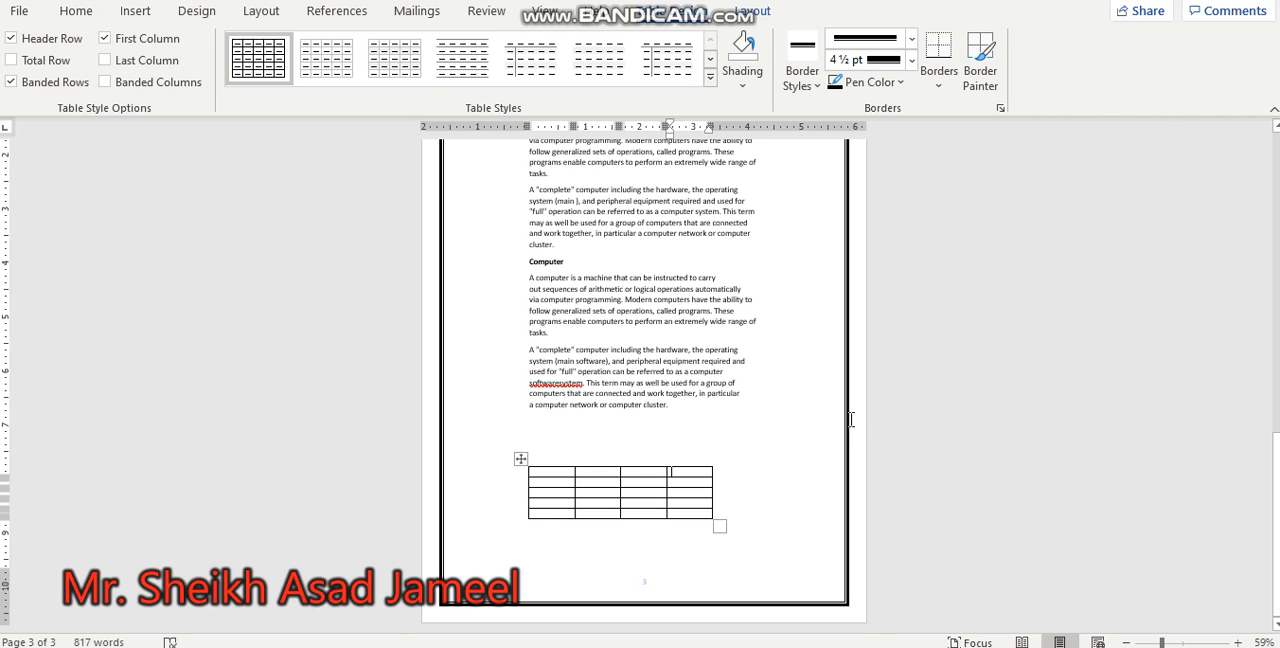
Step: Set the third row's height to 0.01" and the third column's width to 0.4"
{"action": "key", "text": "Left"}
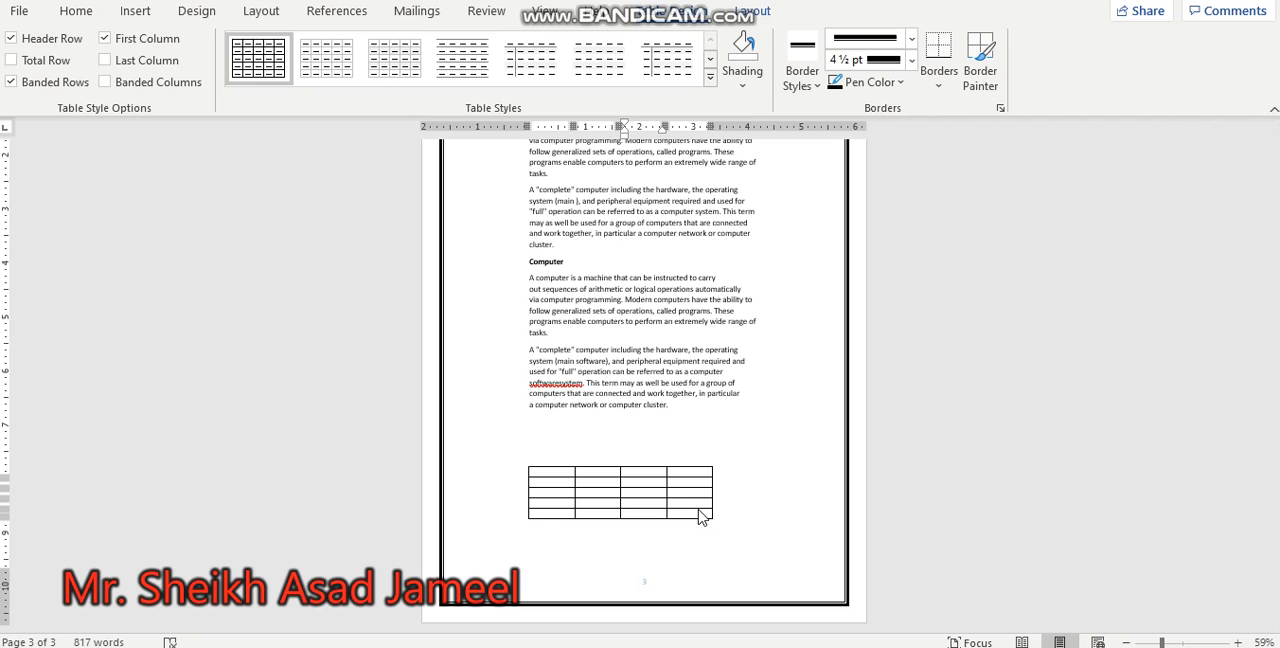
{"action": "left_click", "coordinate": [755, 11]}
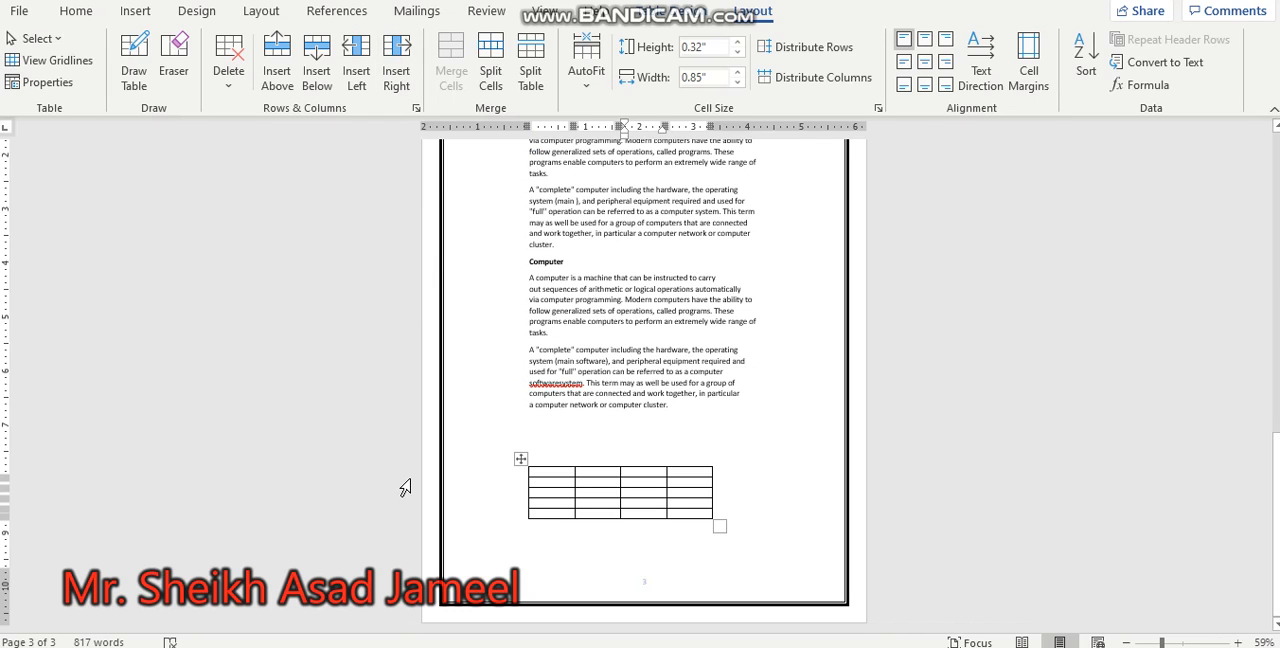
{"action": "mouse_move", "coordinate": [555, 460]}
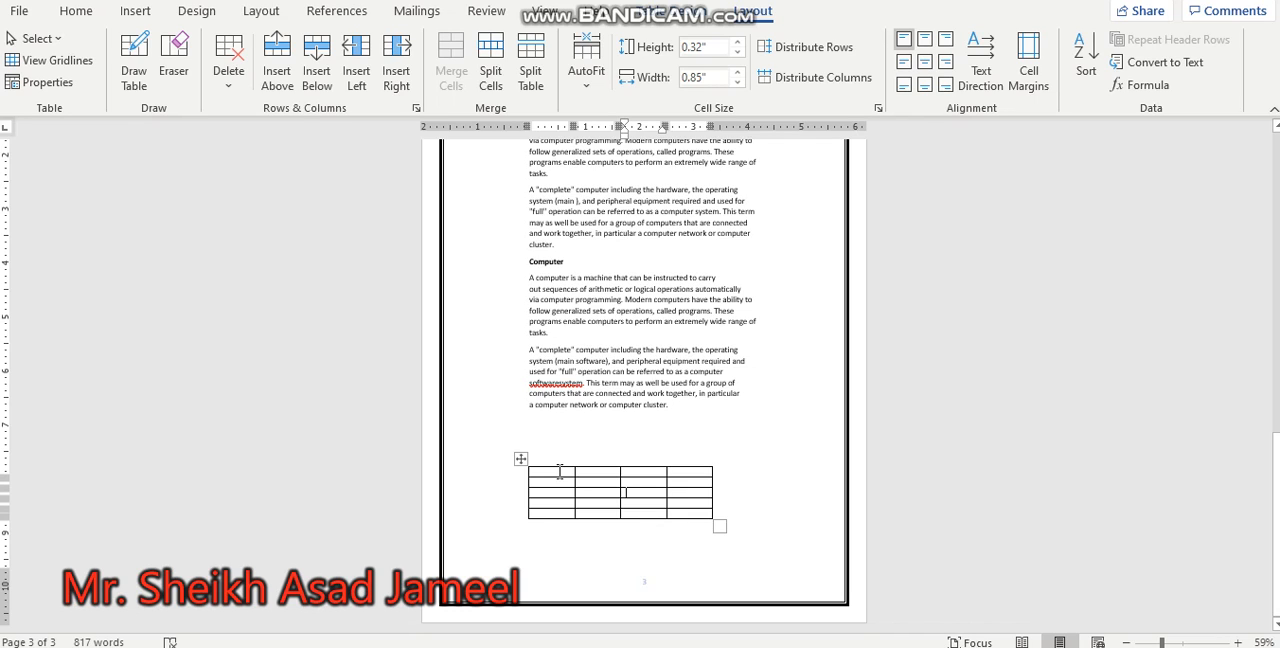
{"action": "left_click", "coordinate": [737, 51]}
{"action": "left_click", "coordinate": [737, 51]}
{"action": "left_click", "coordinate": [737, 51]}
{"action": "left_click", "coordinate": [737, 51]}
{"action": "left_click", "coordinate": [737, 51]}
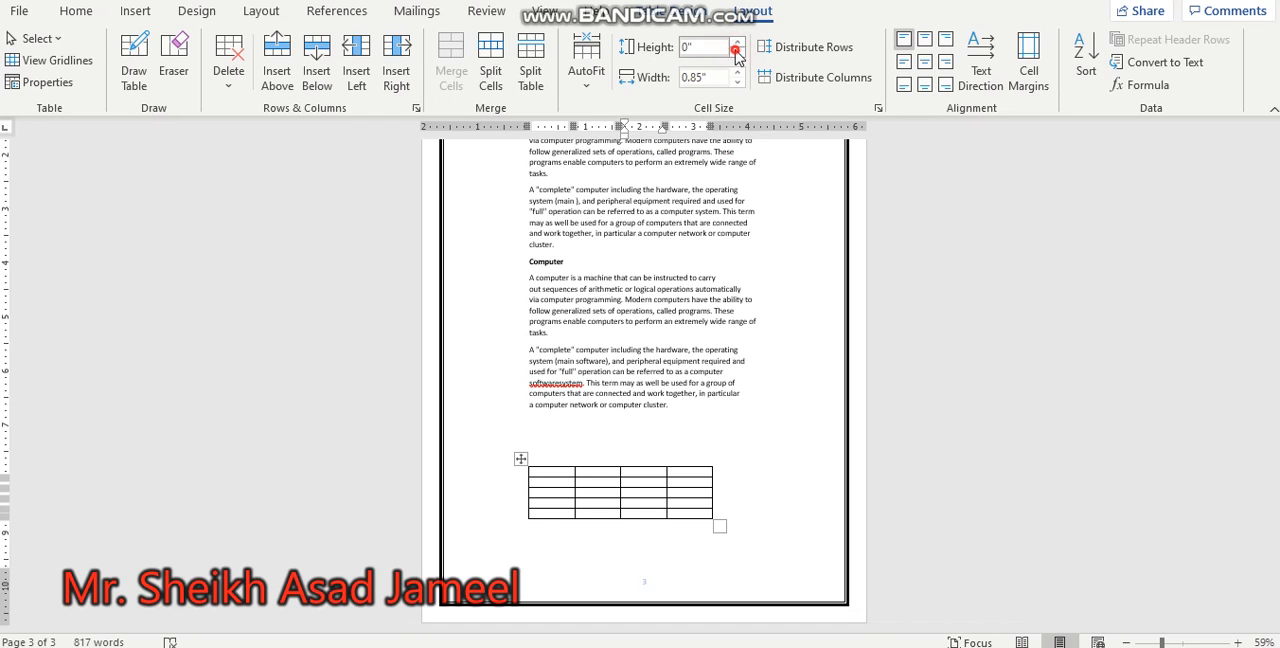
{"action": "left_click", "coordinate": [738, 82]}
{"action": "left_click", "coordinate": [738, 82]}
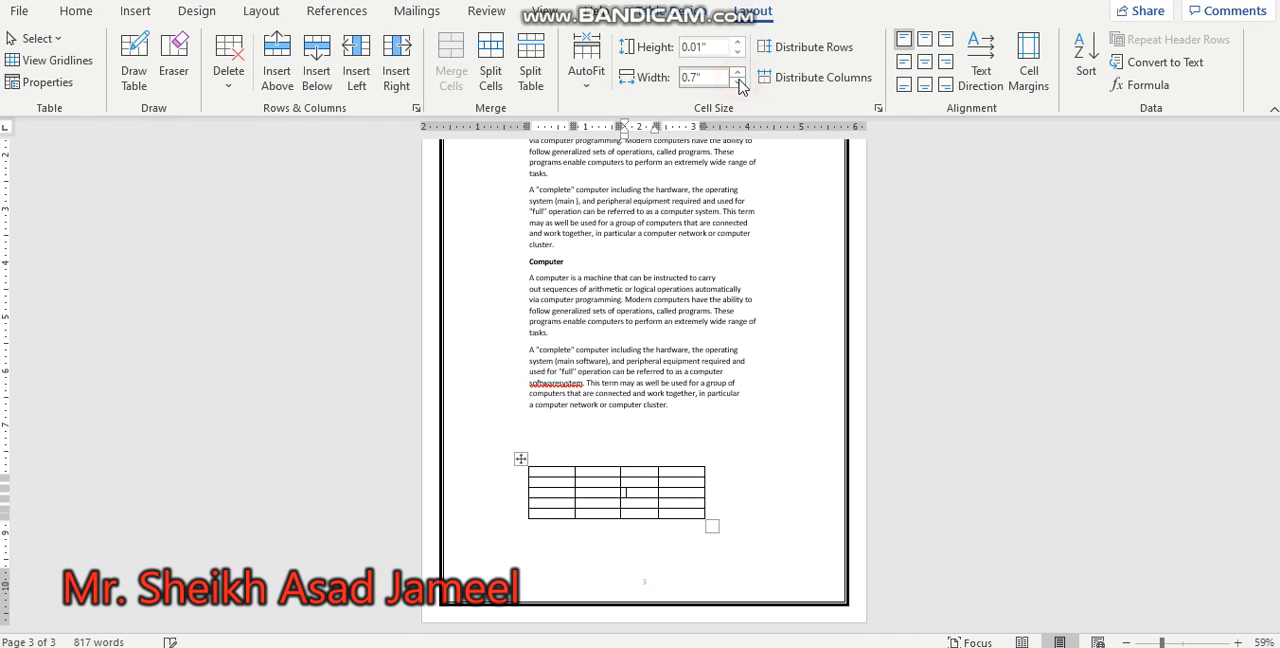
{"action": "left_click", "coordinate": [738, 82]}
{"action": "left_click", "coordinate": [738, 82]}
{"action": "left_click", "coordinate": [738, 82]}
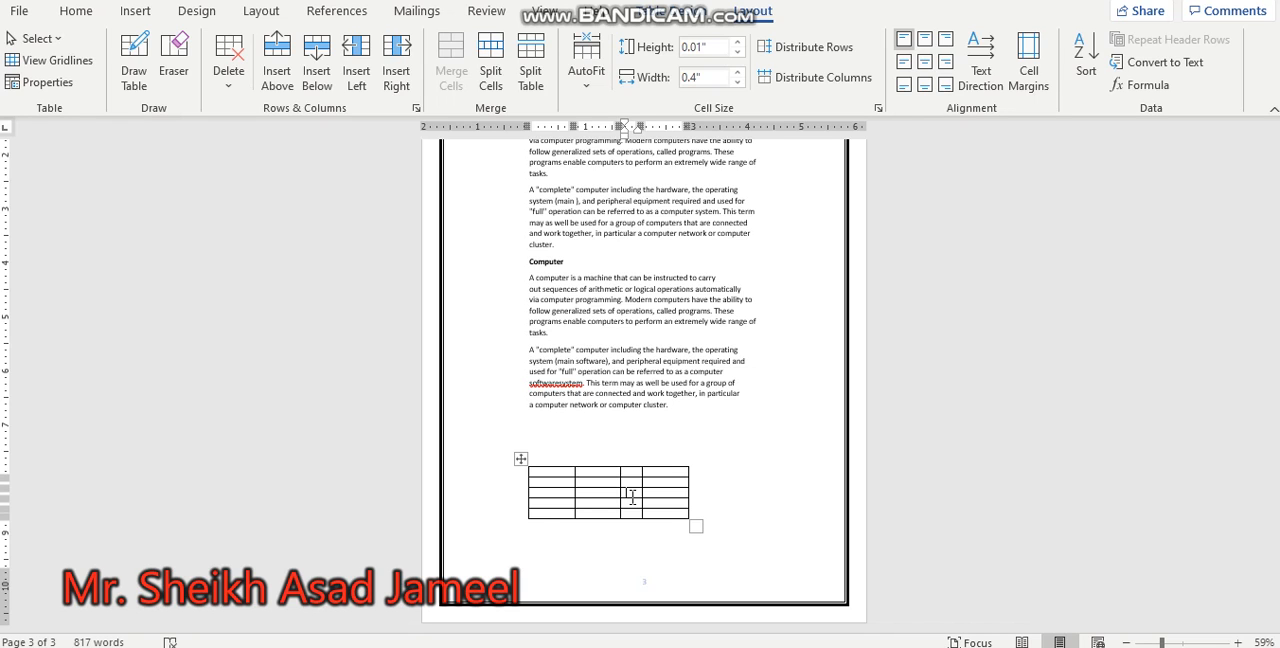
Step: Choose the black ½ pt double-line theme border style and try applying All Borders to the current cell
{"action": "left_click", "coordinate": [688, 22]}
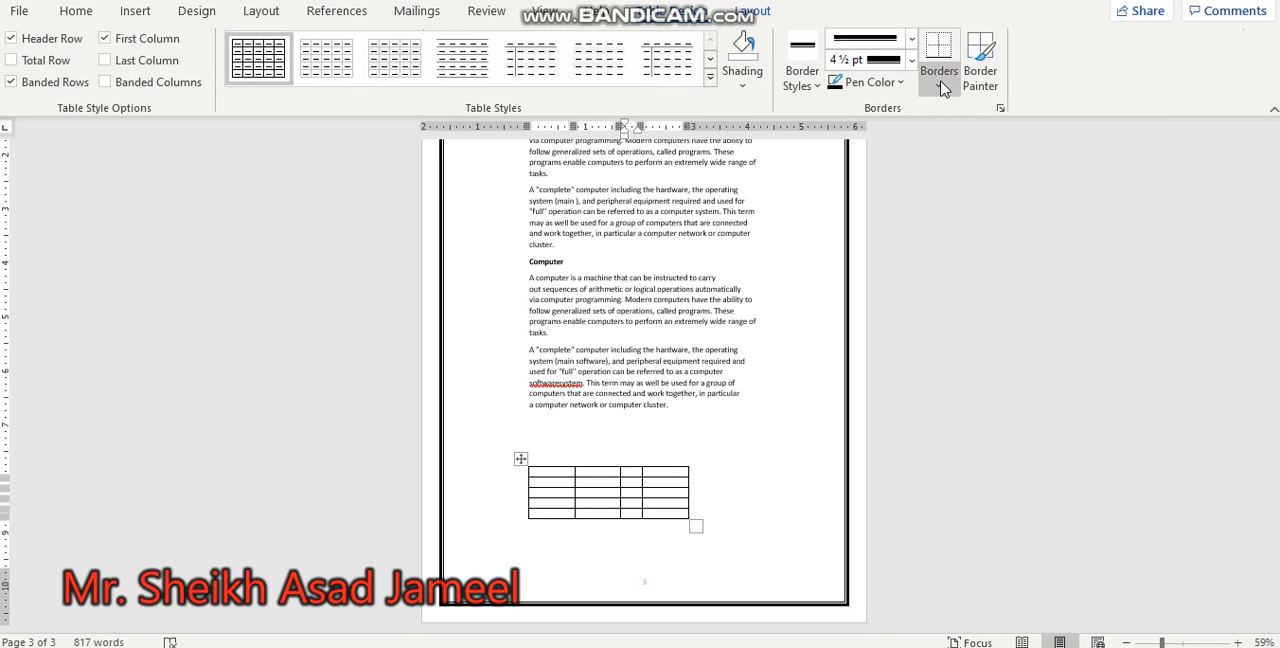
{"action": "left_click", "coordinate": [806, 80]}
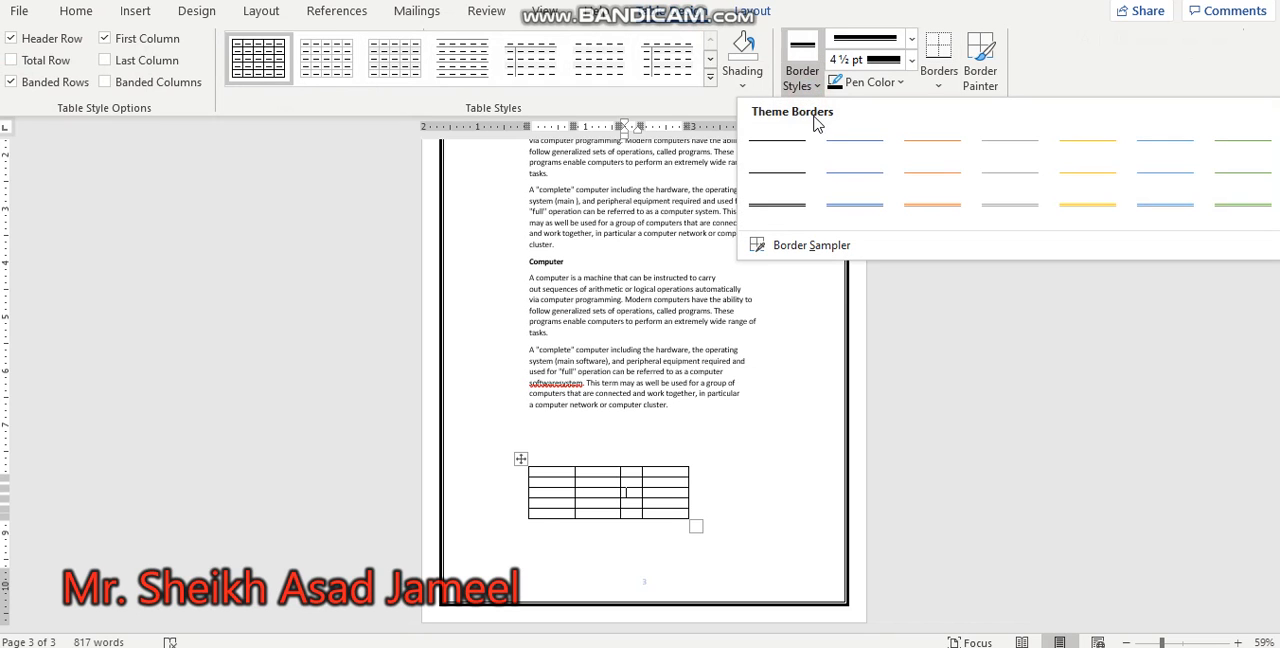
{"action": "left_click", "coordinate": [785, 209]}
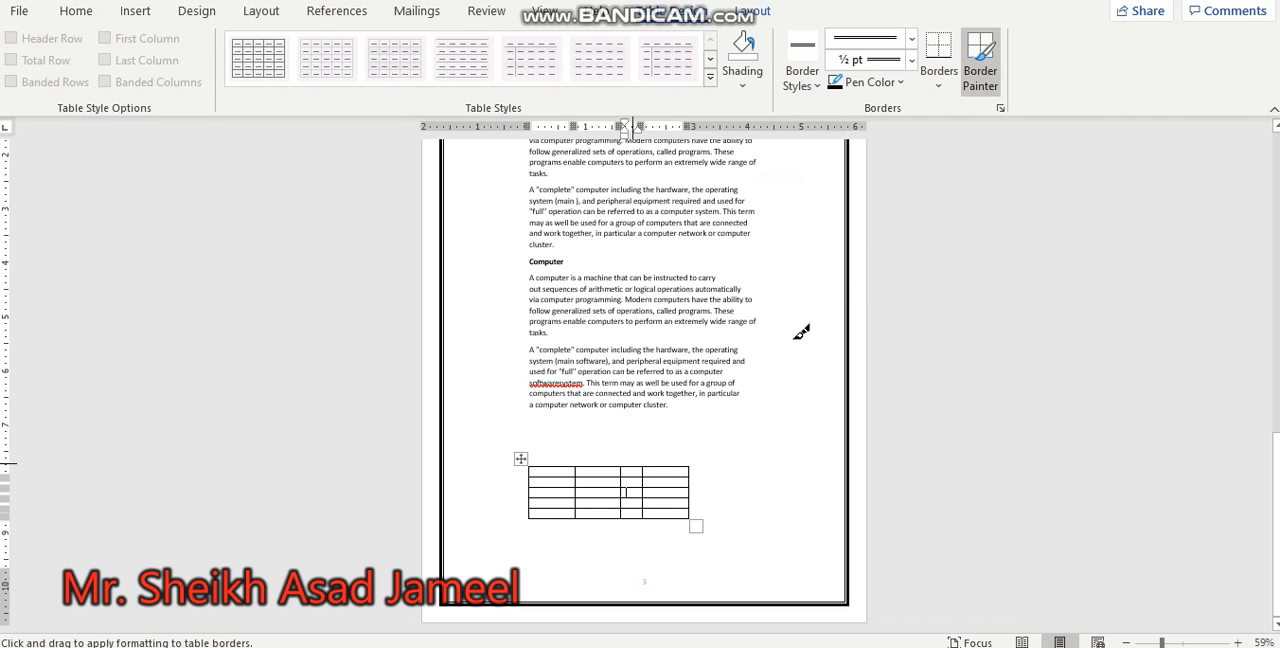
{"action": "left_click", "coordinate": [938, 82]}
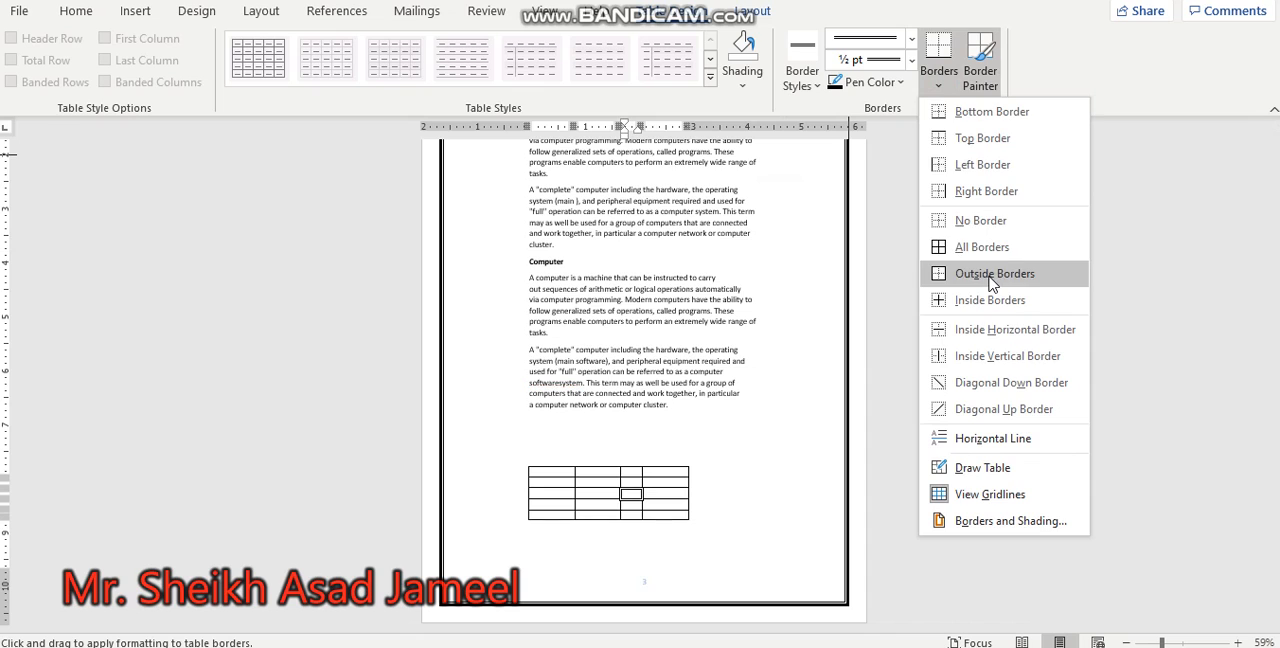
{"action": "left_click", "coordinate": [984, 246]}
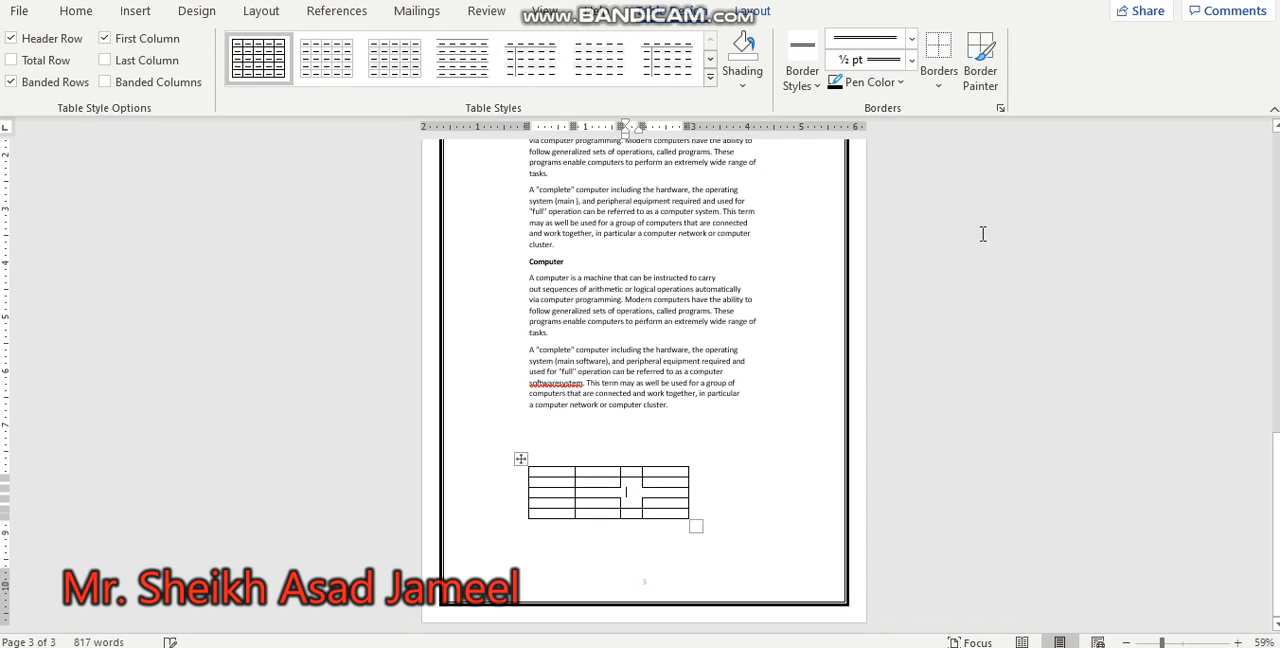
Step: Apply All Borders with the double-line style to the whole table
{"action": "left_click", "coordinate": [517, 458]}
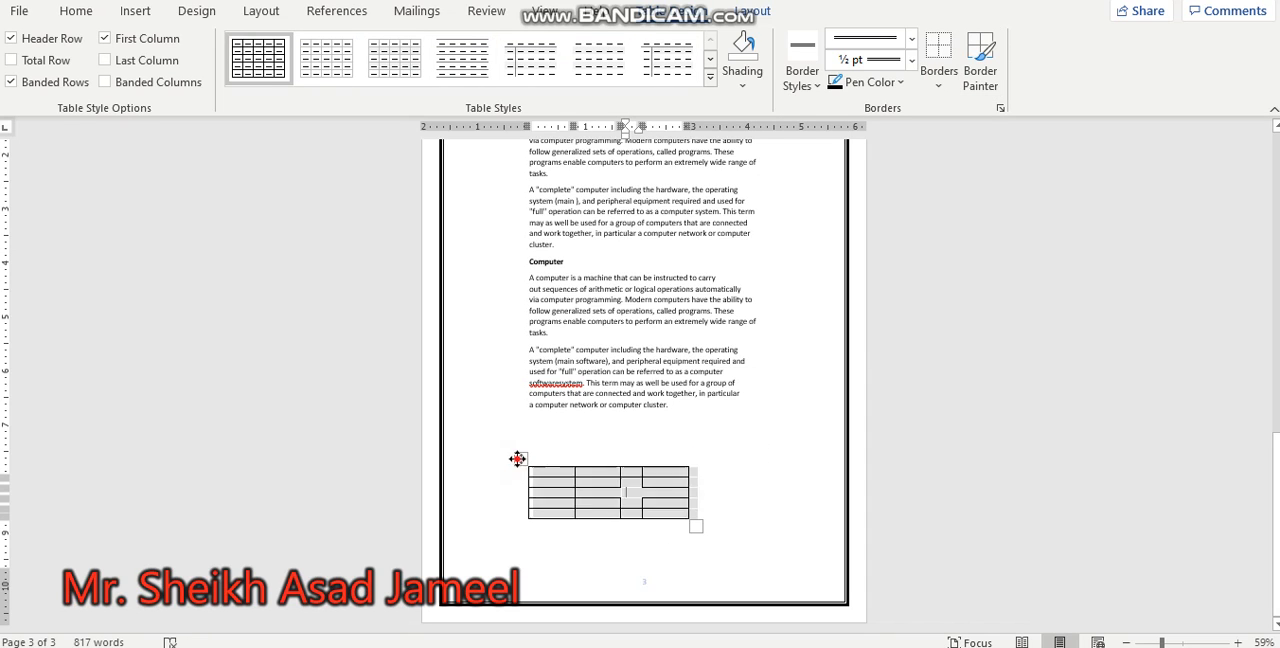
{"action": "left_click", "coordinate": [936, 82]}
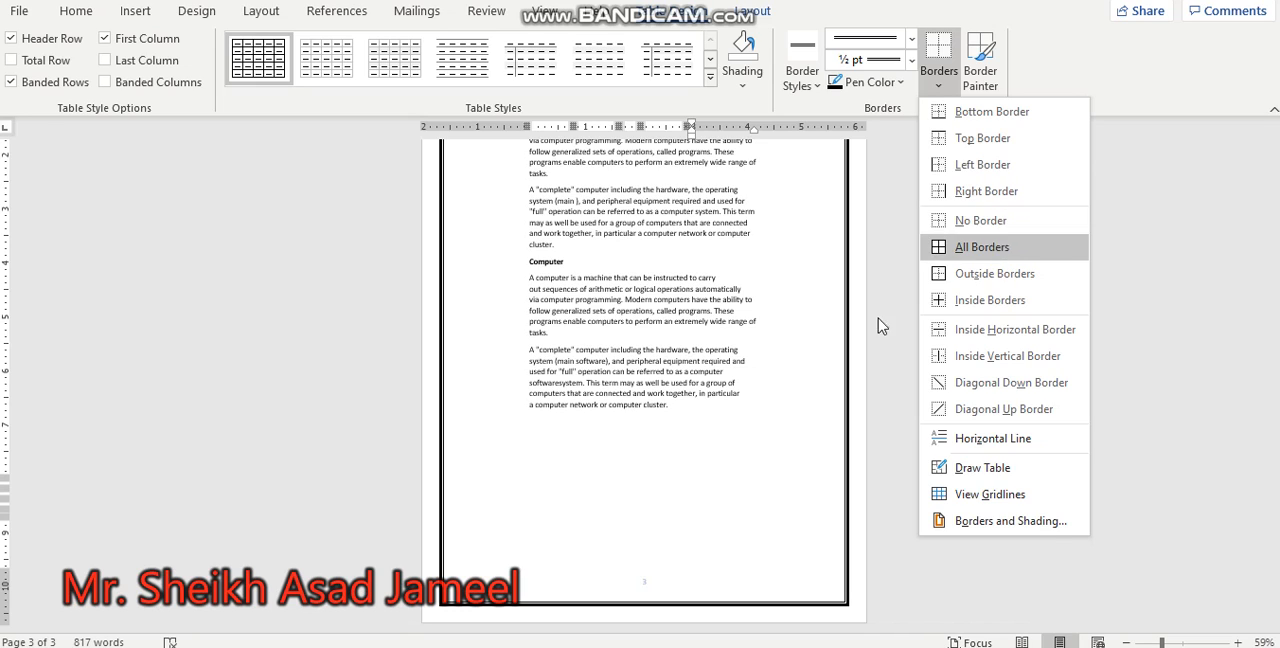
{"action": "left_click", "coordinate": [965, 247]}
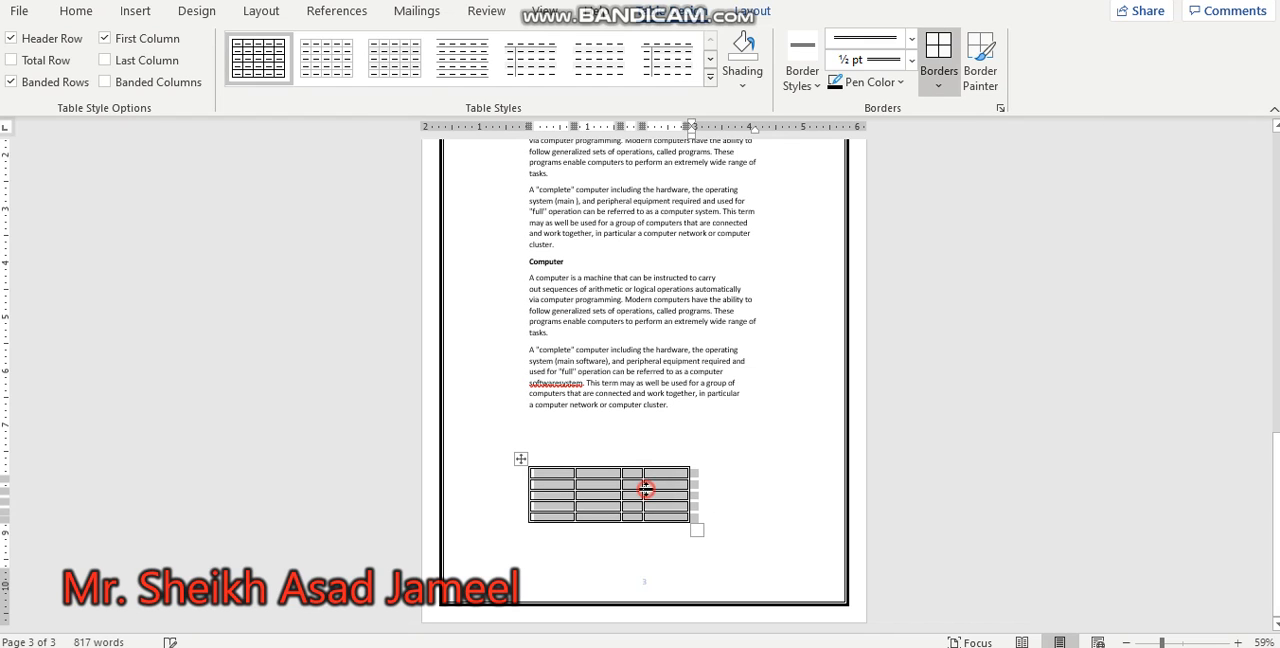
{"action": "left_click", "coordinate": [719, 451]}
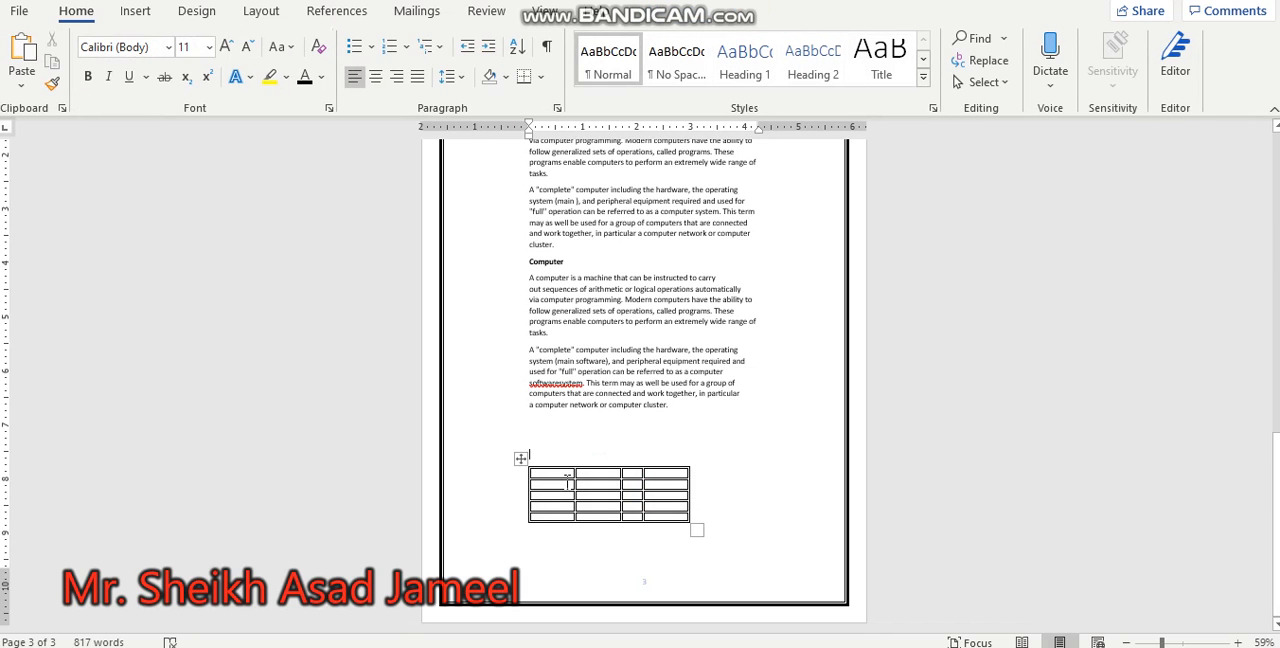
Step: Shade the whole table with the standard Red colour
{"action": "left_click_drag", "start_coordinate": [552, 474], "coordinate": [615, 495]}
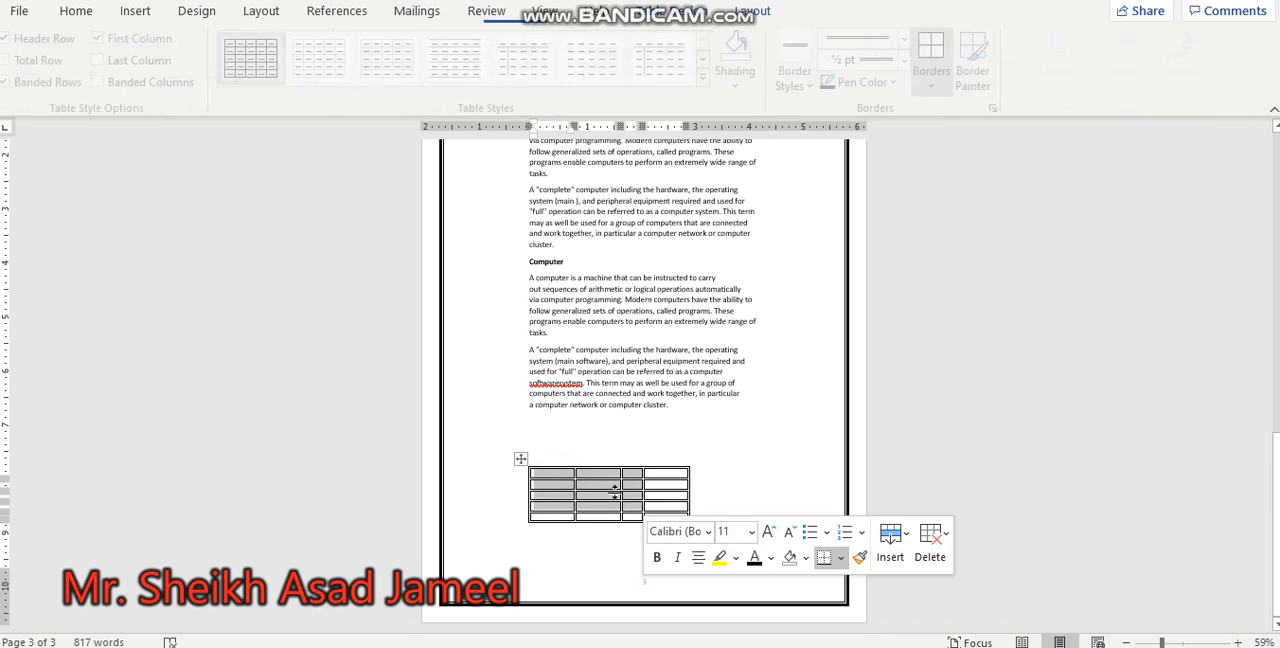
{"action": "left_click", "coordinate": [520, 458]}
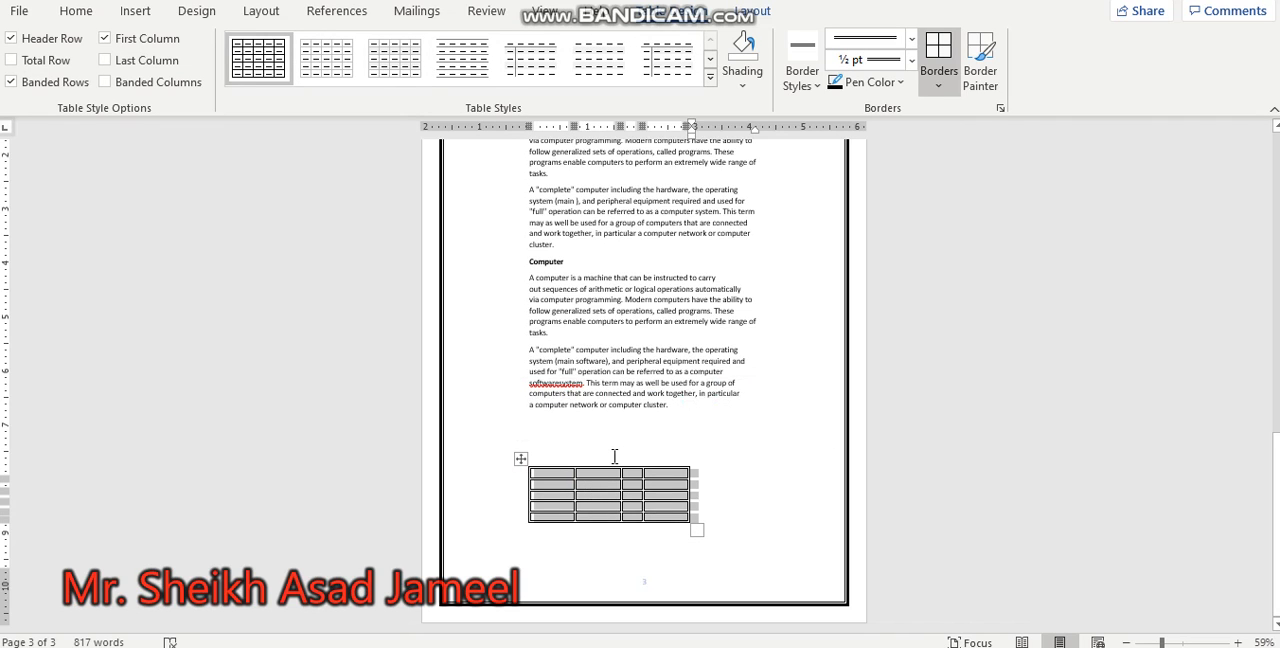
{"action": "left_click", "coordinate": [750, 86]}
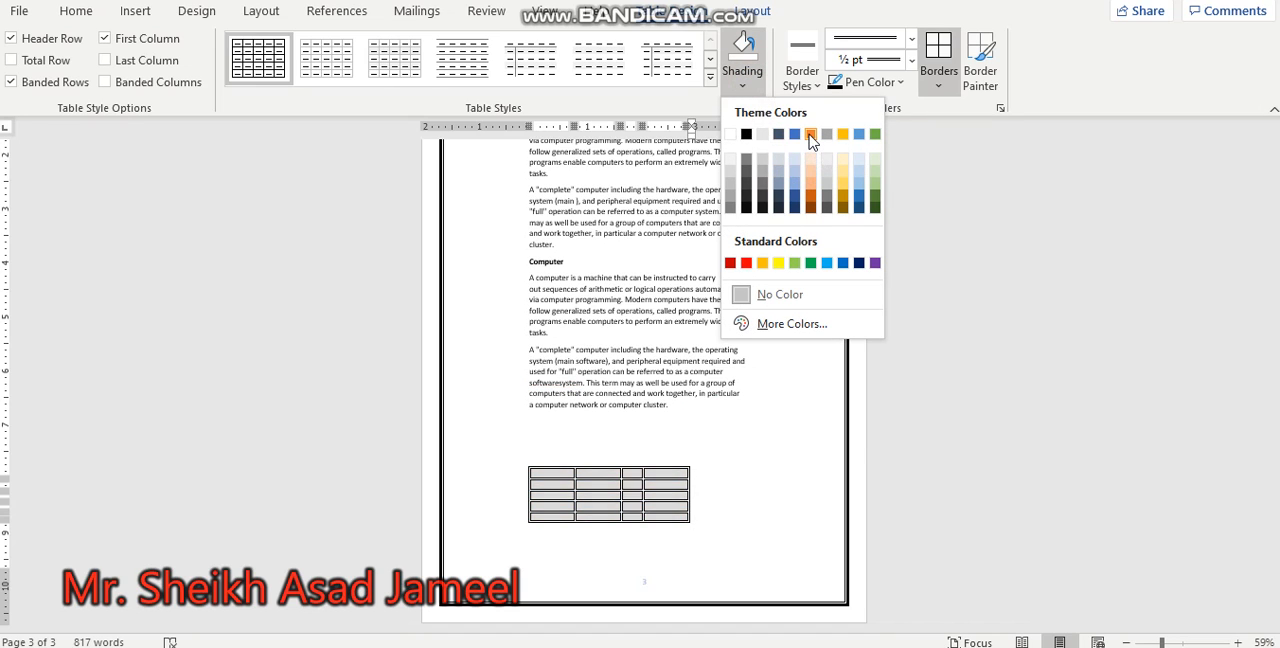
{"action": "left_click", "coordinate": [747, 264]}
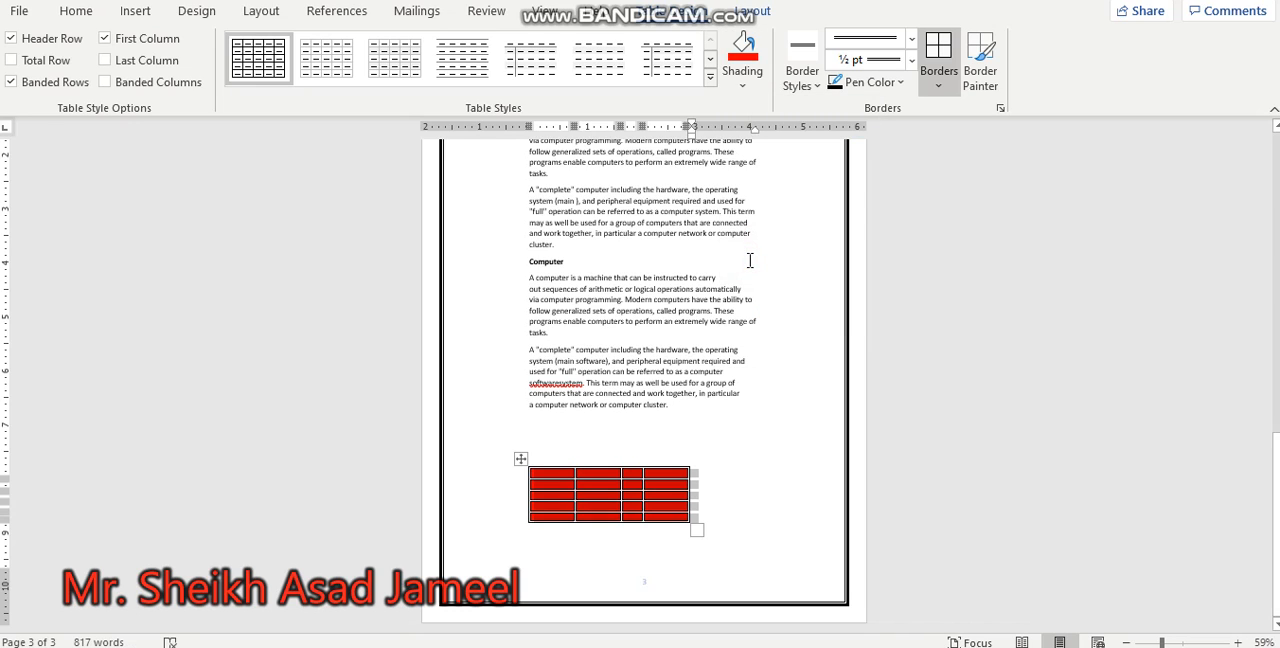
{"action": "left_click", "coordinate": [613, 487]}
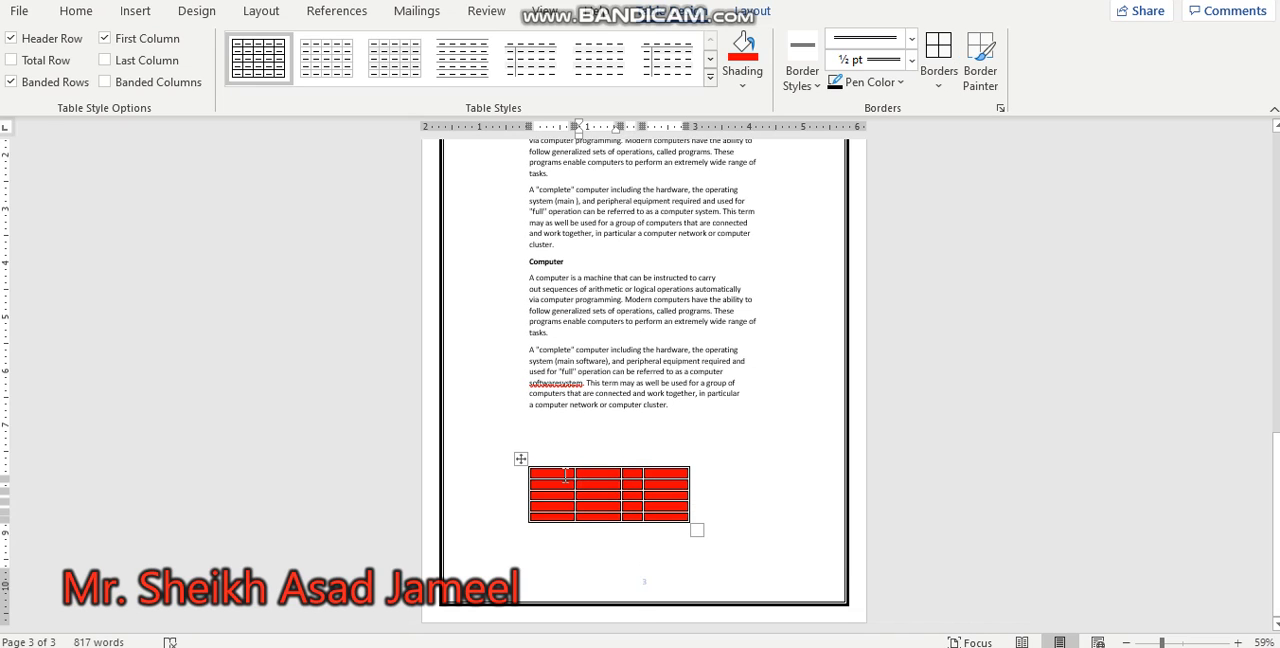
Step: Merge the first two cells of the table's first row
{"action": "left_click_drag", "start_coordinate": [559, 473], "coordinate": [597, 475]}
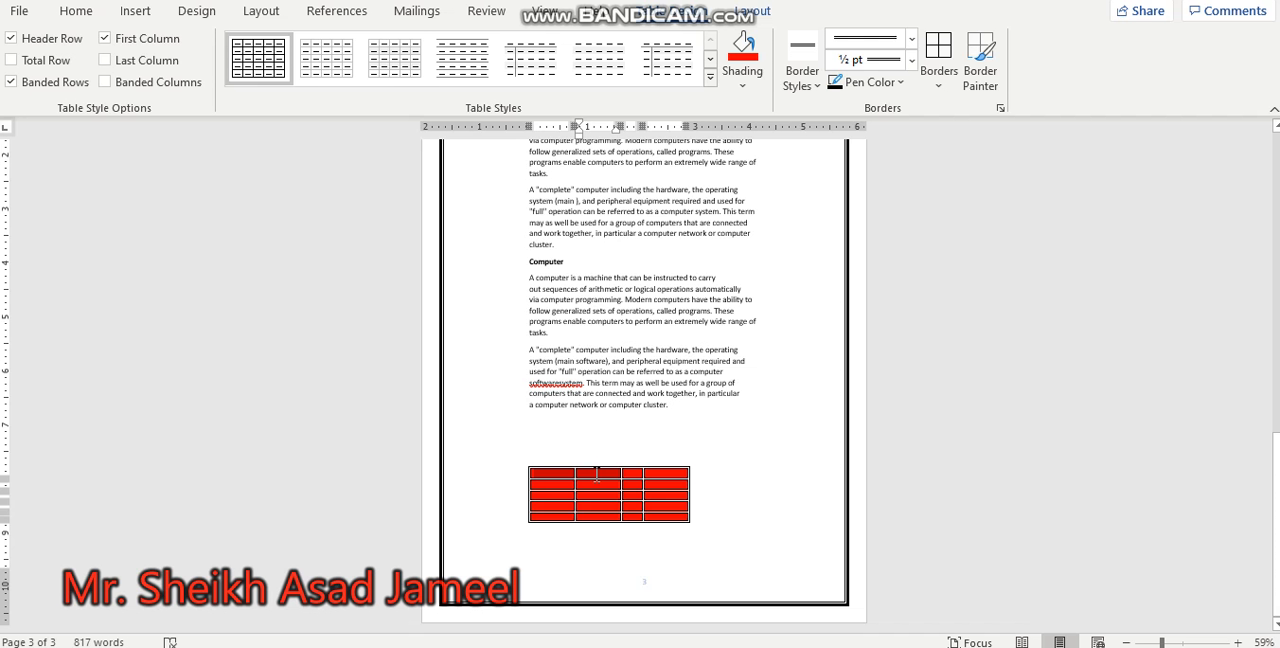
{"action": "left_click_drag", "start_coordinate": [597, 475], "coordinate": [597, 483]}
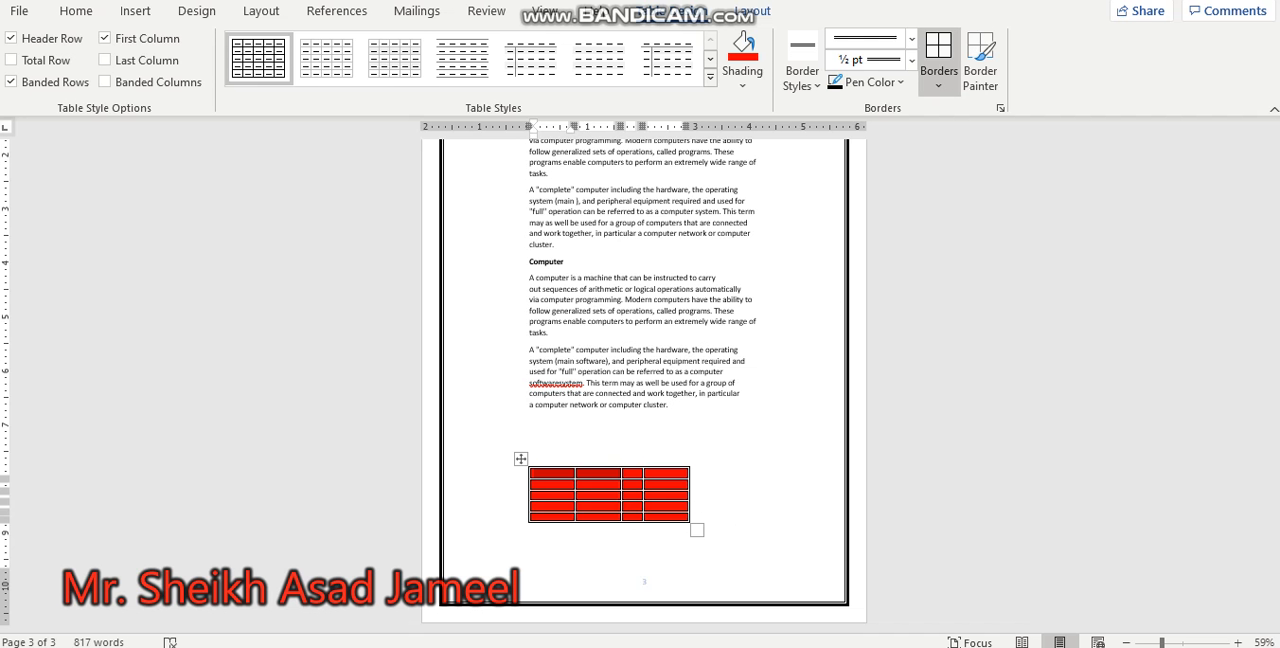
{"action": "right_click", "coordinate": [584, 482]}
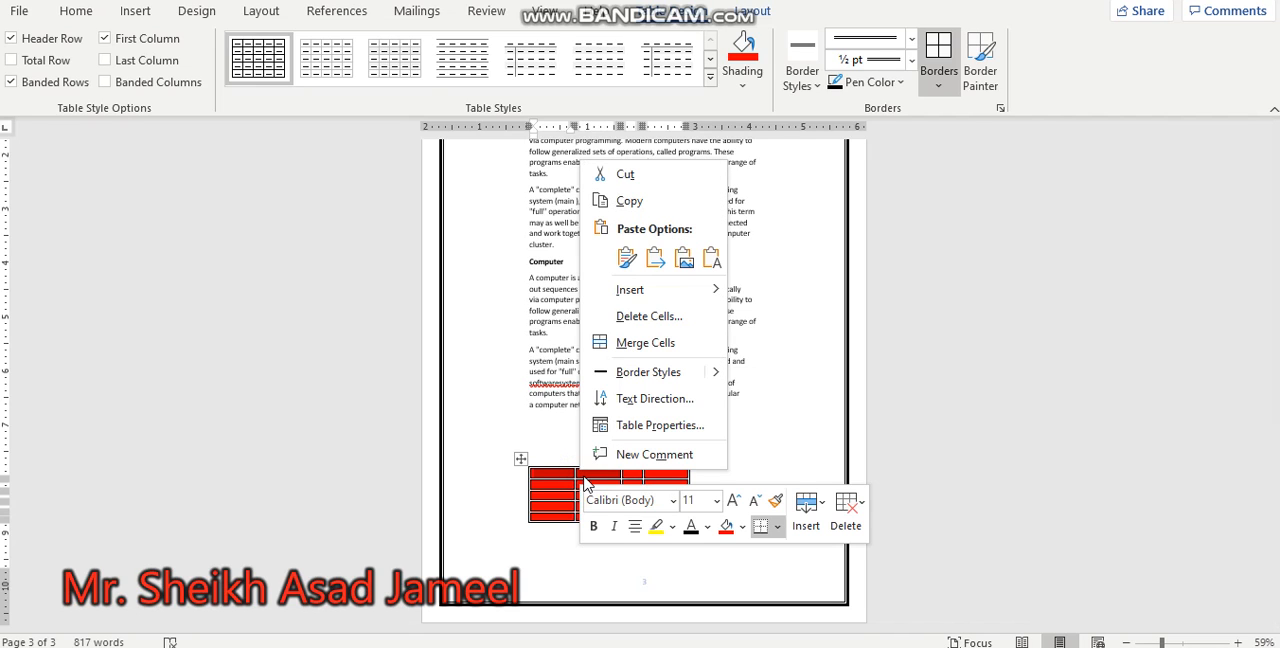
{"action": "left_click", "coordinate": [676, 358]}
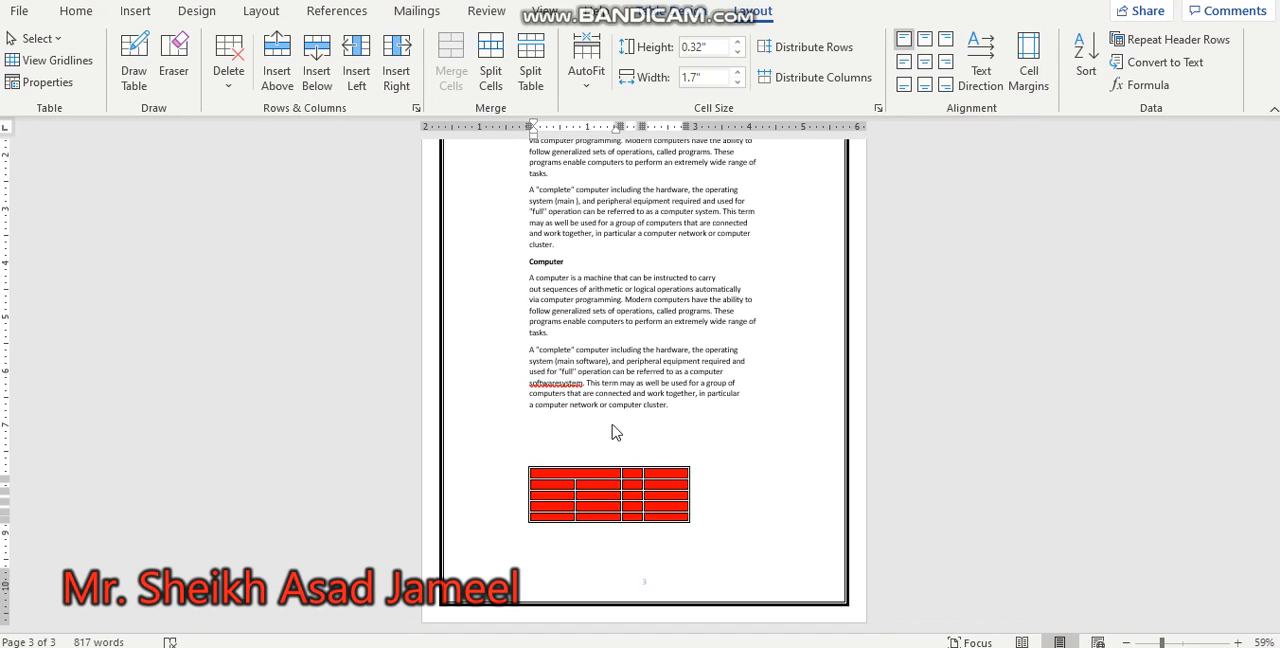
Step: Merge the first two cells of the table's second row and split the merged cell into 2 columns and 1 row
{"action": "left_click_drag", "start_coordinate": [580, 485], "coordinate": [565, 486]}
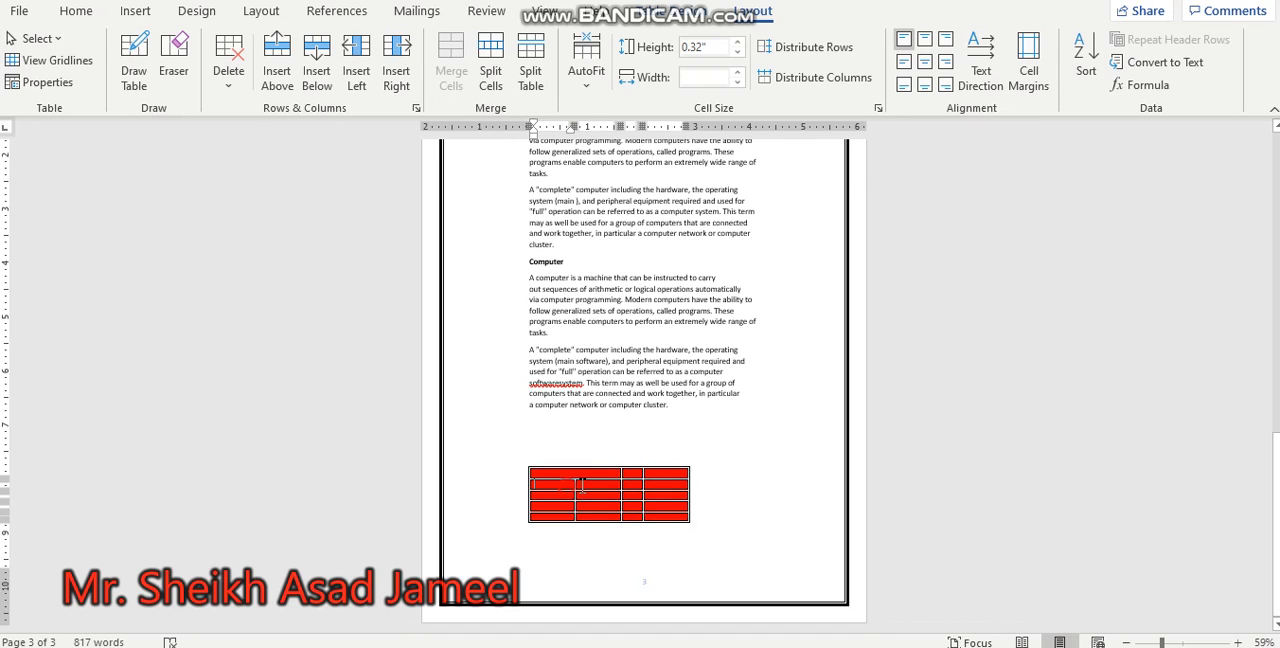
{"action": "right_click", "coordinate": [590, 490]}
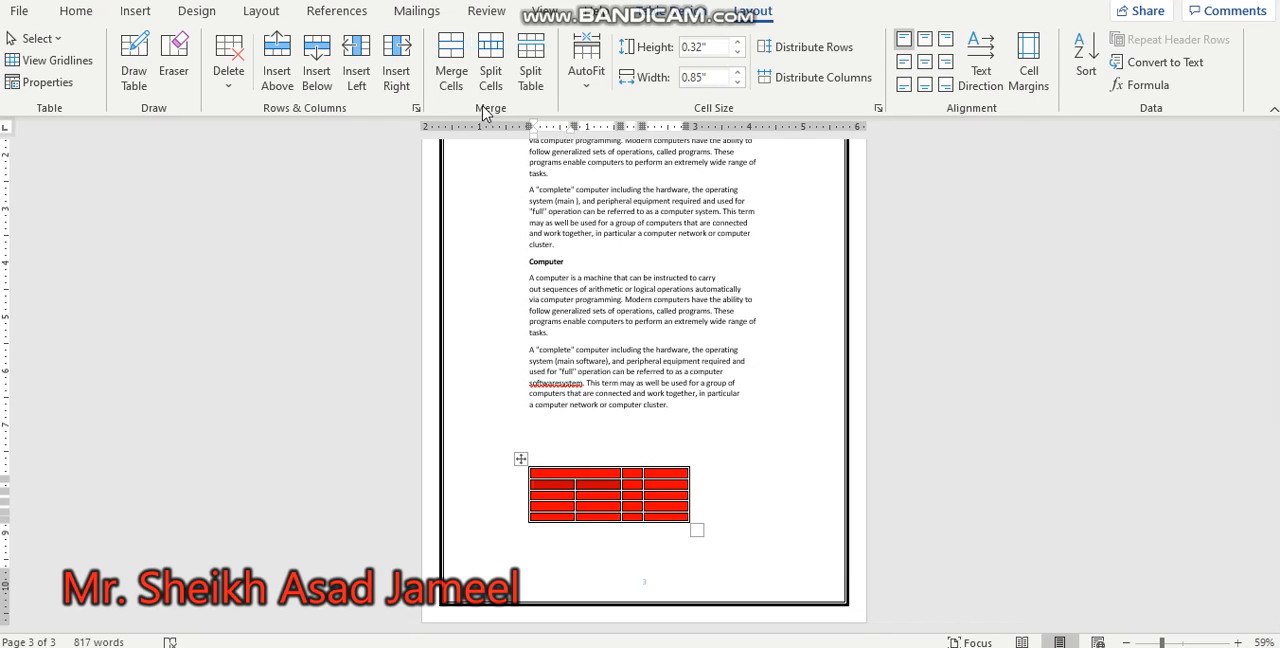
{"action": "left_click", "coordinate": [452, 92]}
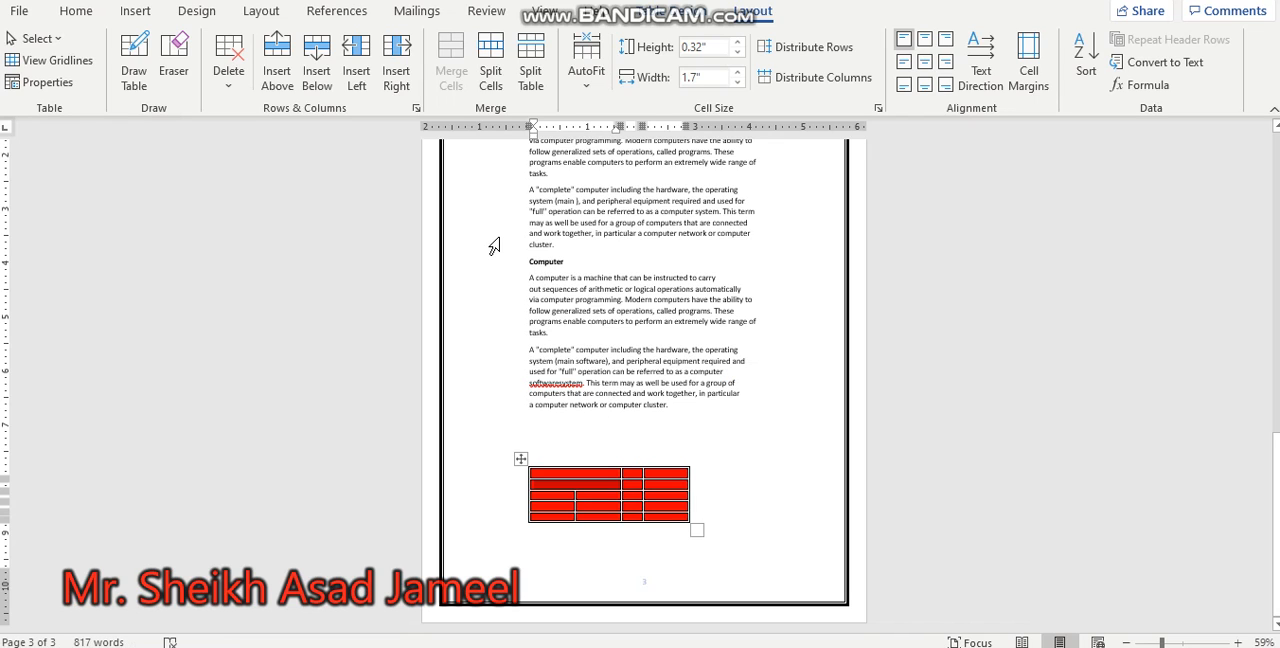
{"action": "left_click", "coordinate": [492, 82]}
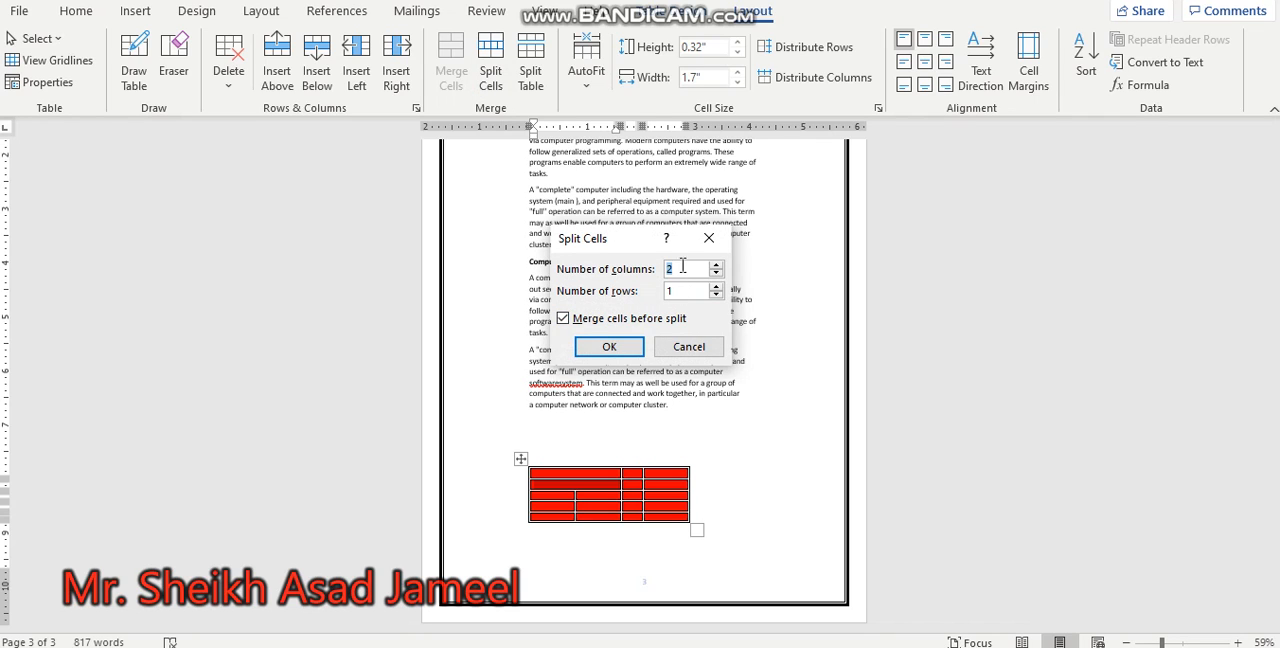
{"action": "left_click", "coordinate": [607, 348]}
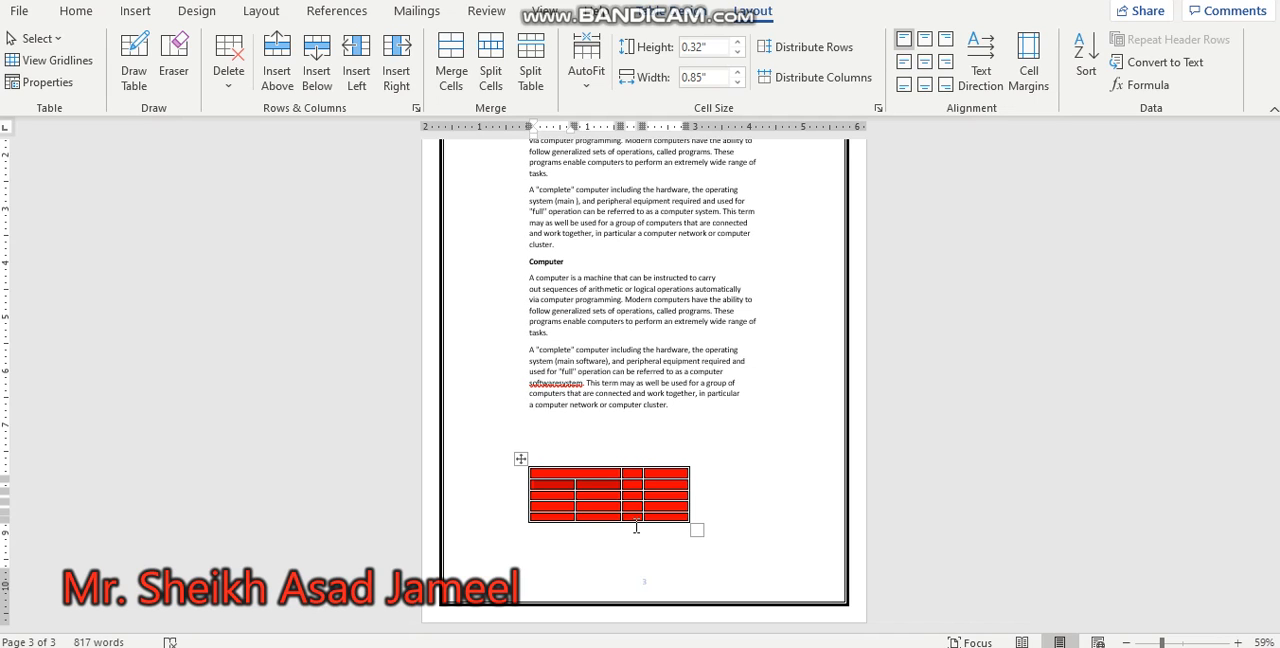
{"action": "left_click", "coordinate": [703, 300]}
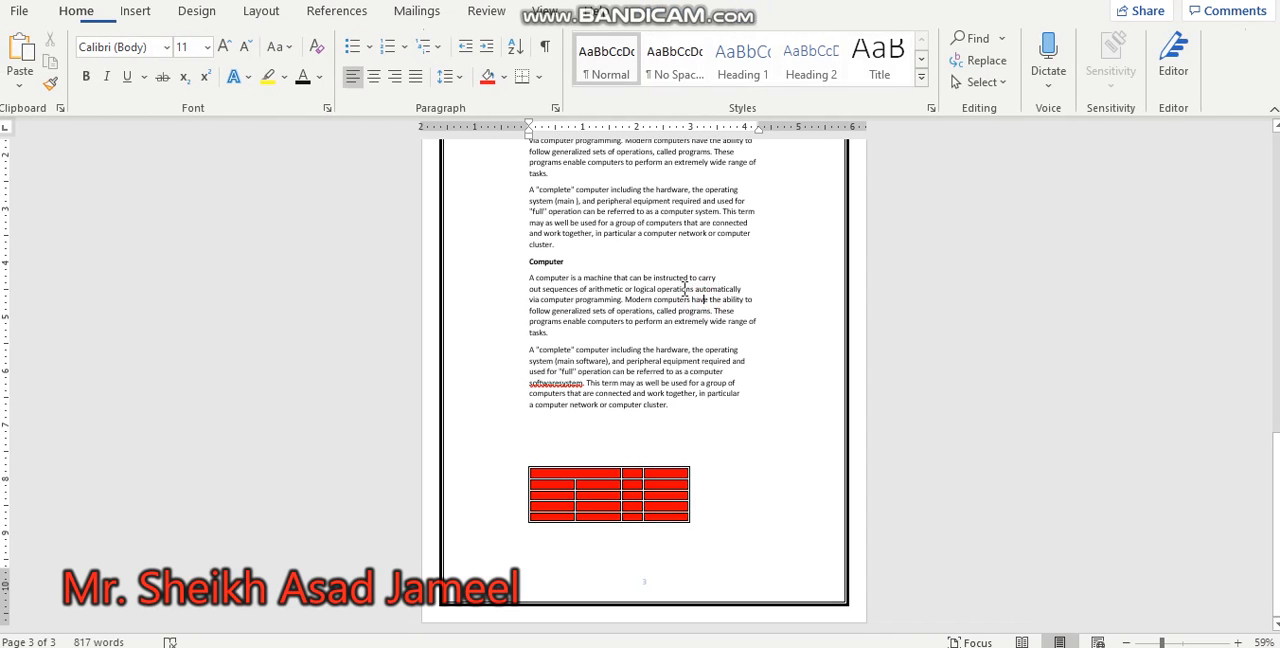
{"action": "left_click", "coordinate": [137, 10]}
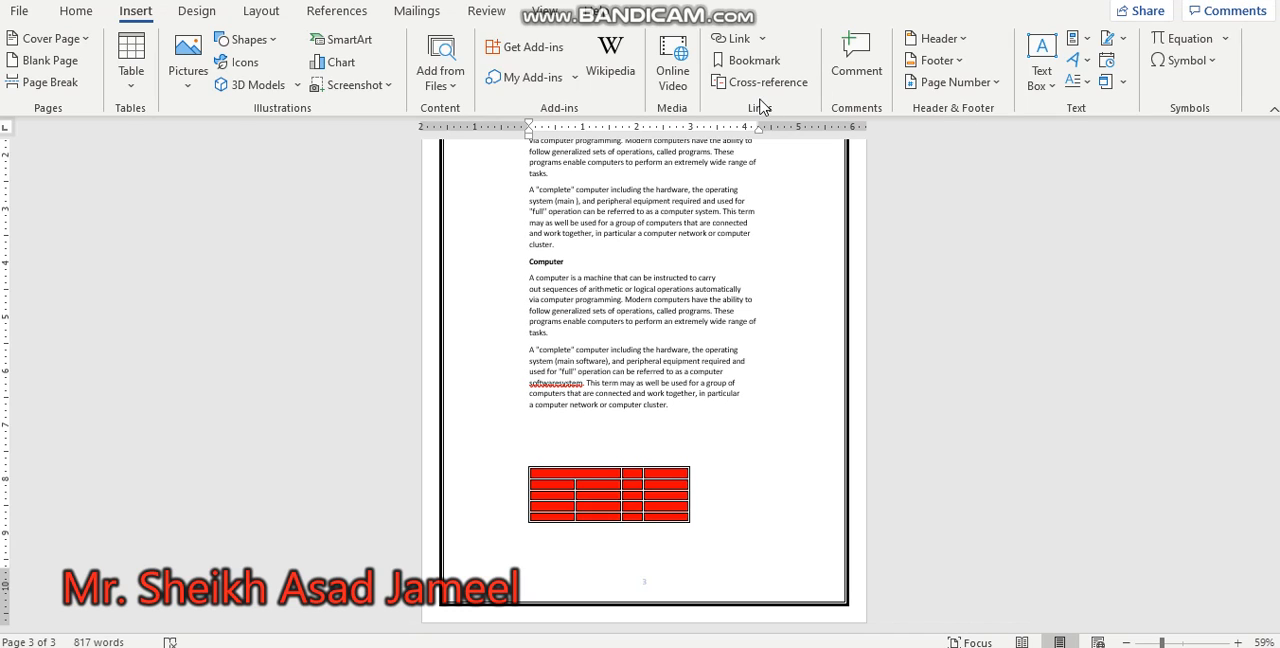
{"action": "left_click", "coordinate": [762, 40]}
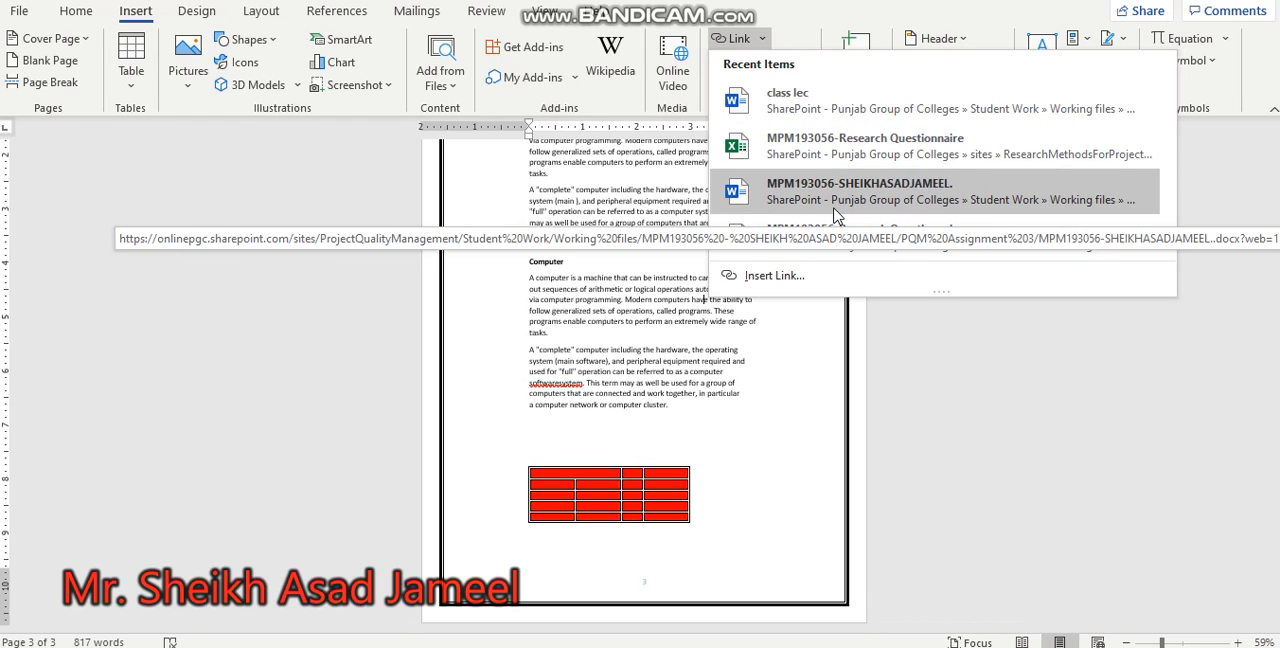
{"action": "left_click", "coordinate": [768, 276]}
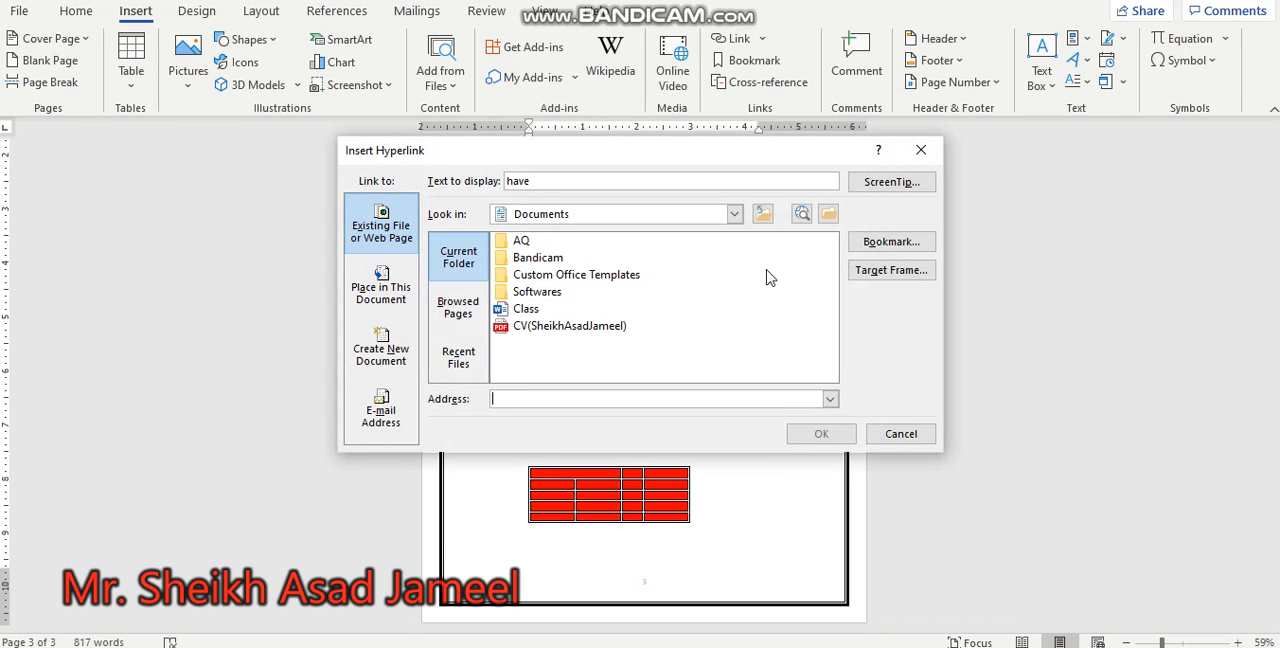
{"action": "left_click", "coordinate": [549, 400]}
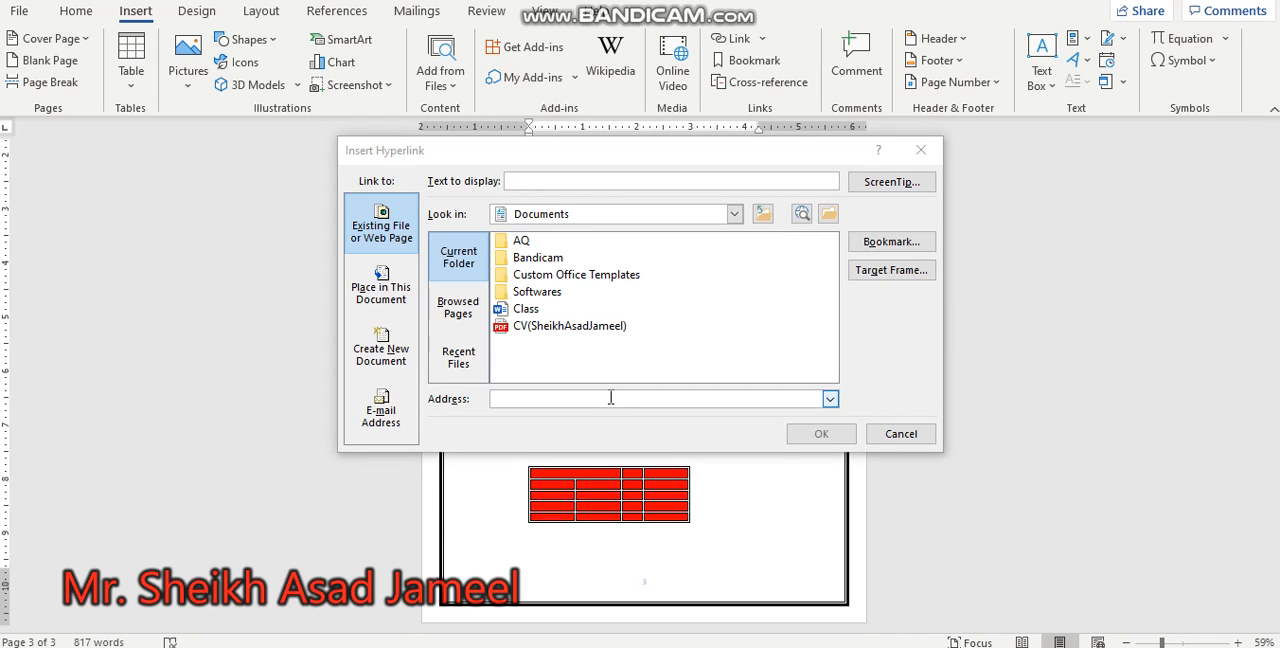
{"action": "left_click", "coordinate": [609, 396]}
{"action": "type", "text": "www.google.com"}
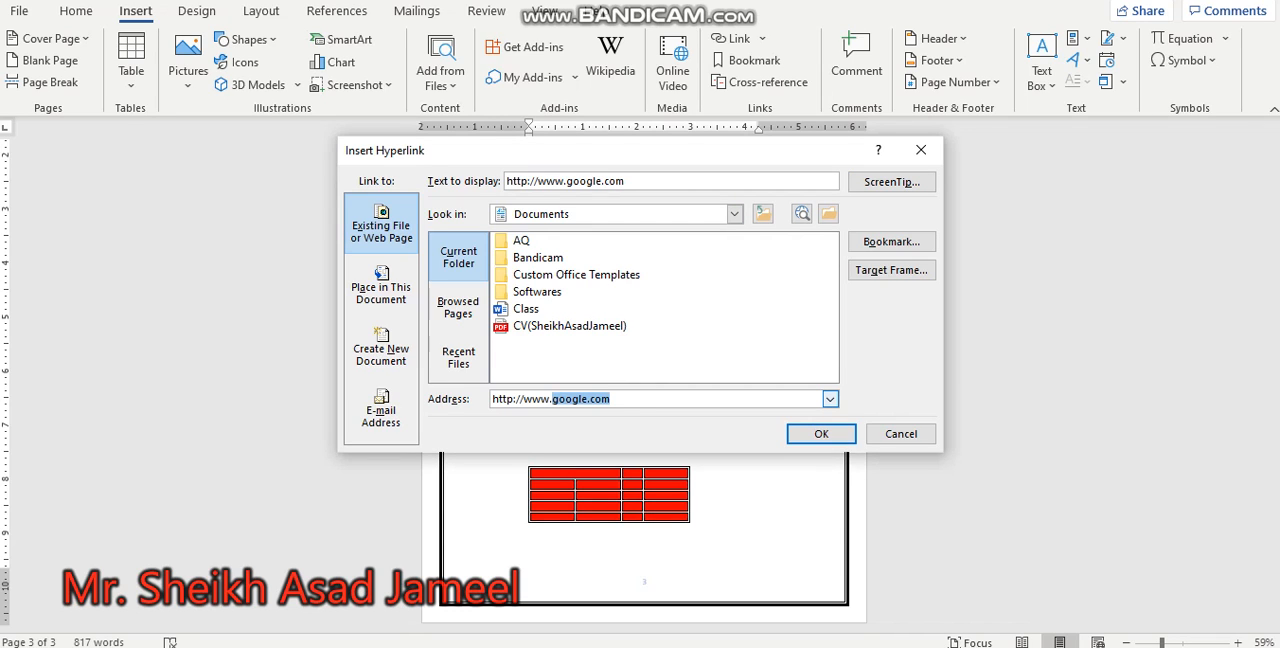
{"action": "key", "text": "End"}
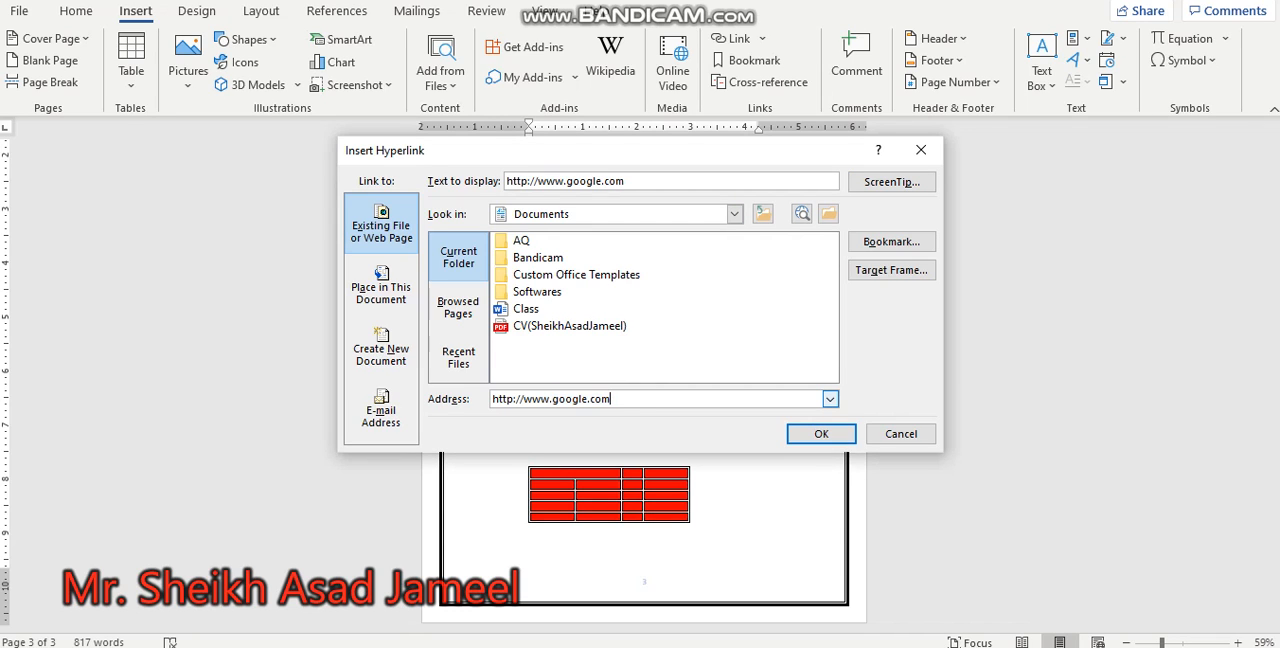
{"action": "left_click", "coordinate": [821, 436]}
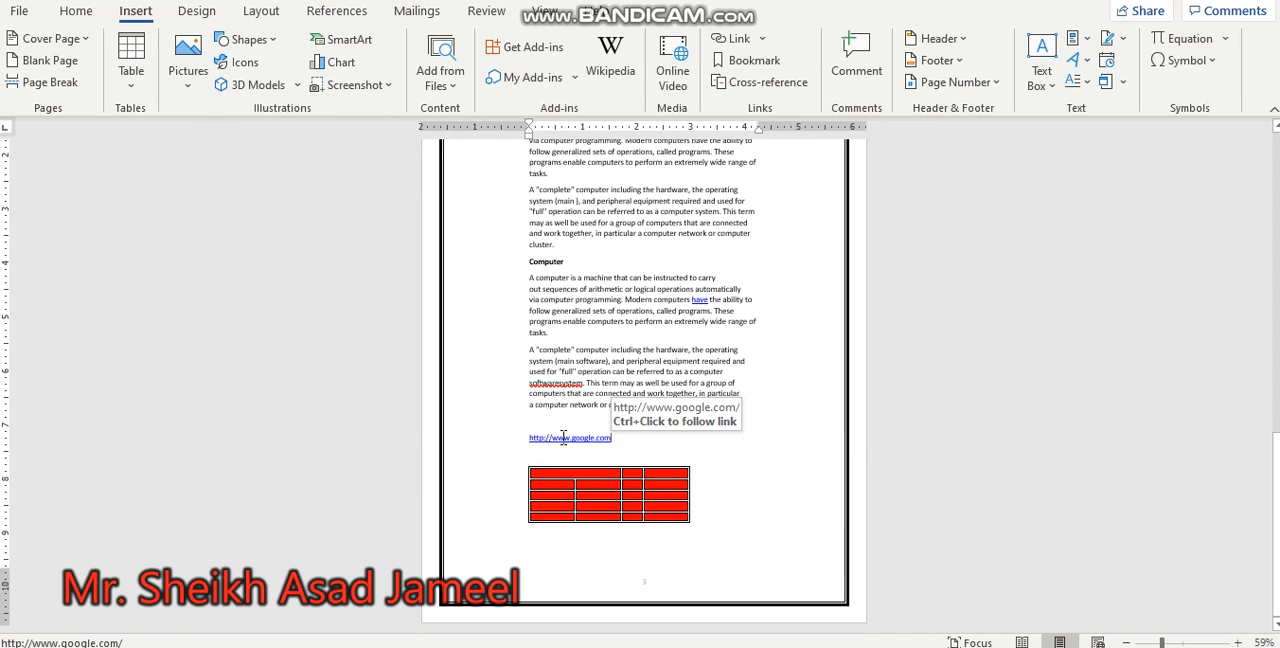
{"action": "scroll", "coordinate": [588, 432], "scroll_direction": "up", "scroll_amount": 7, "text": "ctrl"}
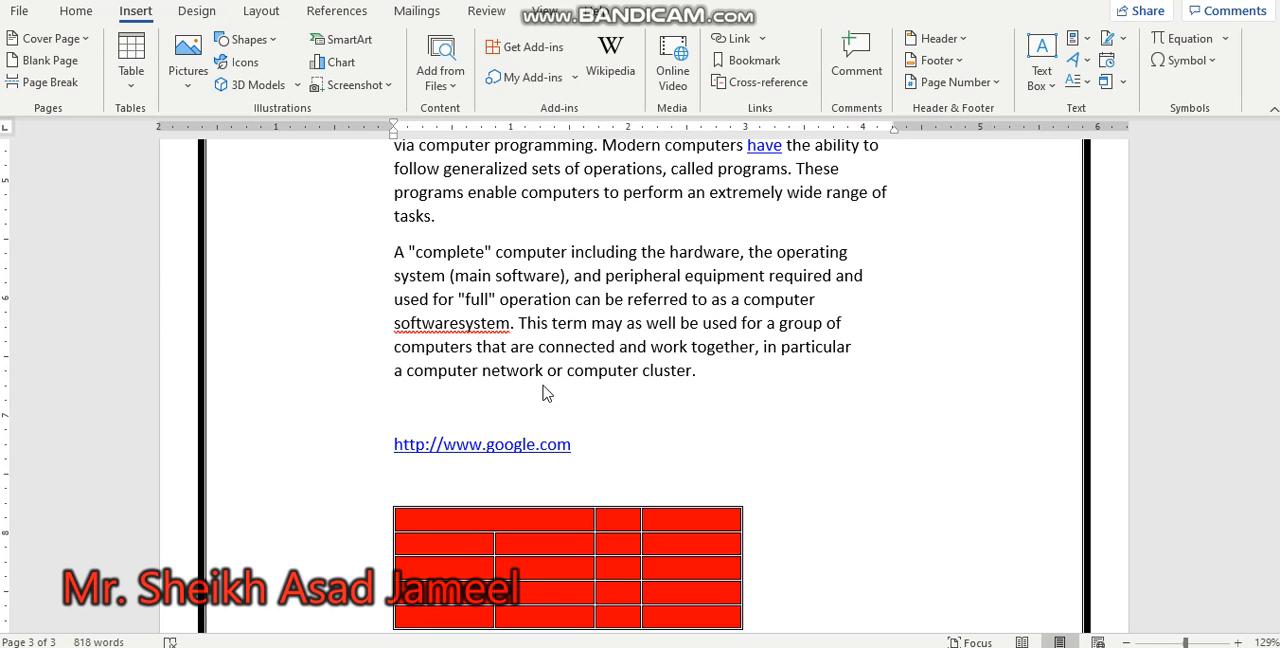
{"action": "right_click", "coordinate": [472, 445]}
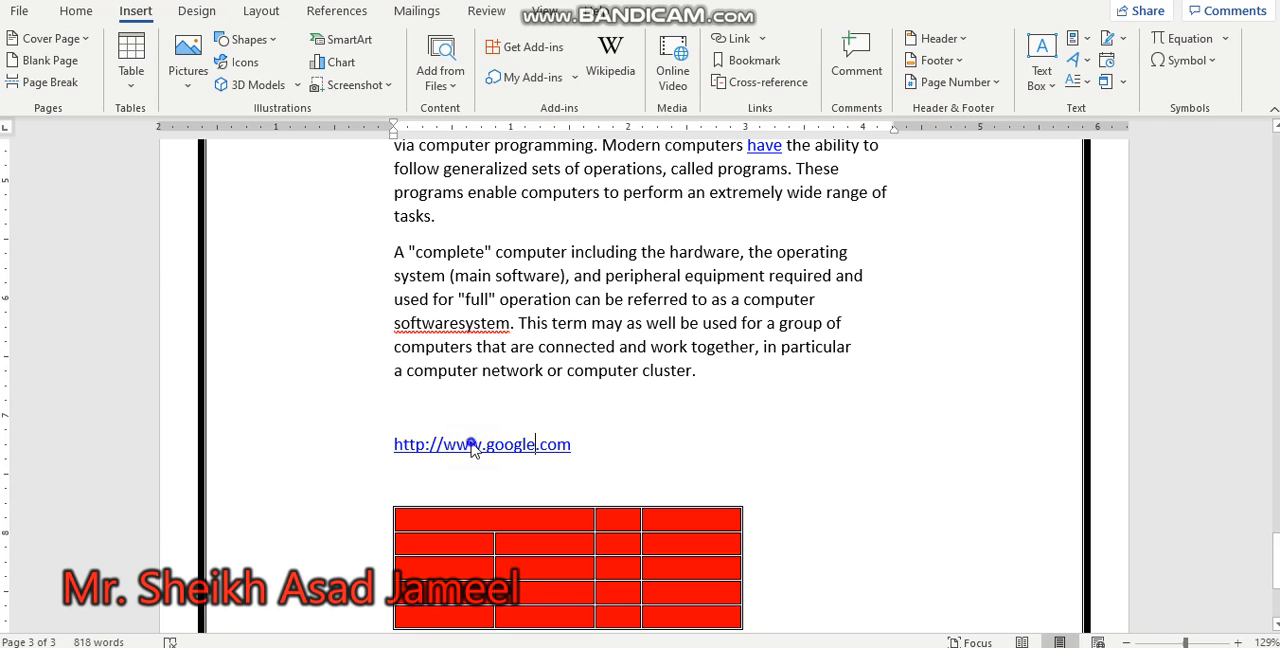
{"action": "right_click", "coordinate": [472, 445]}
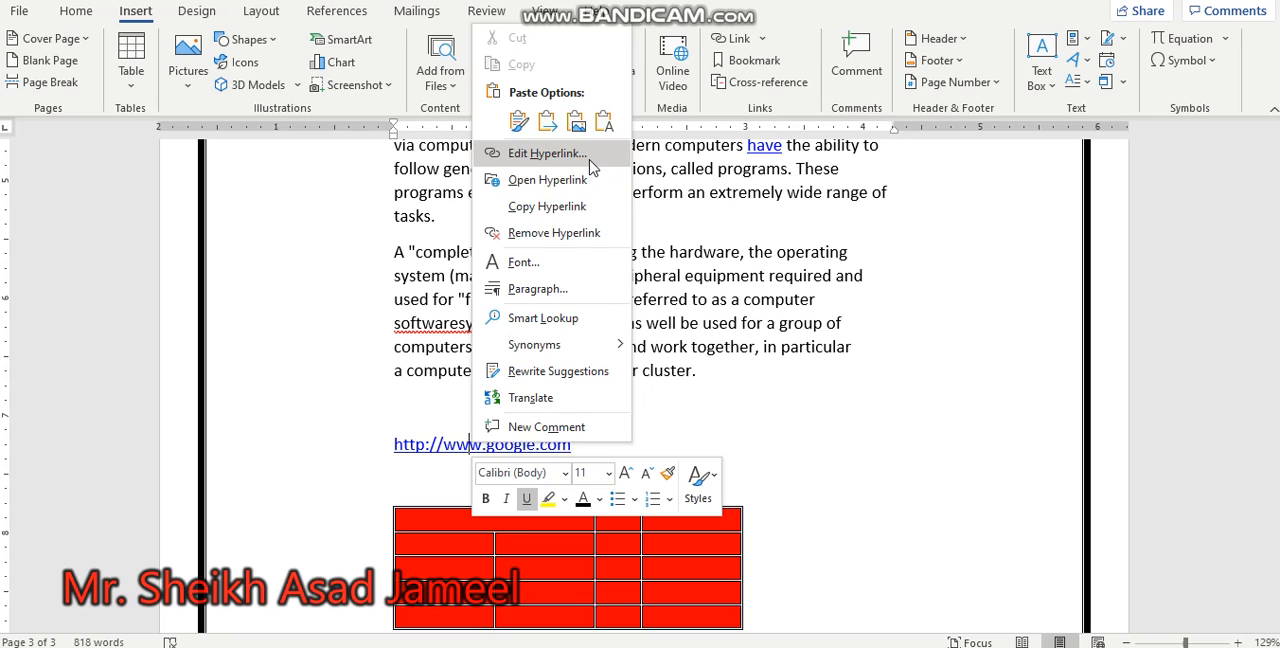
{"action": "left_click", "coordinate": [592, 233]}
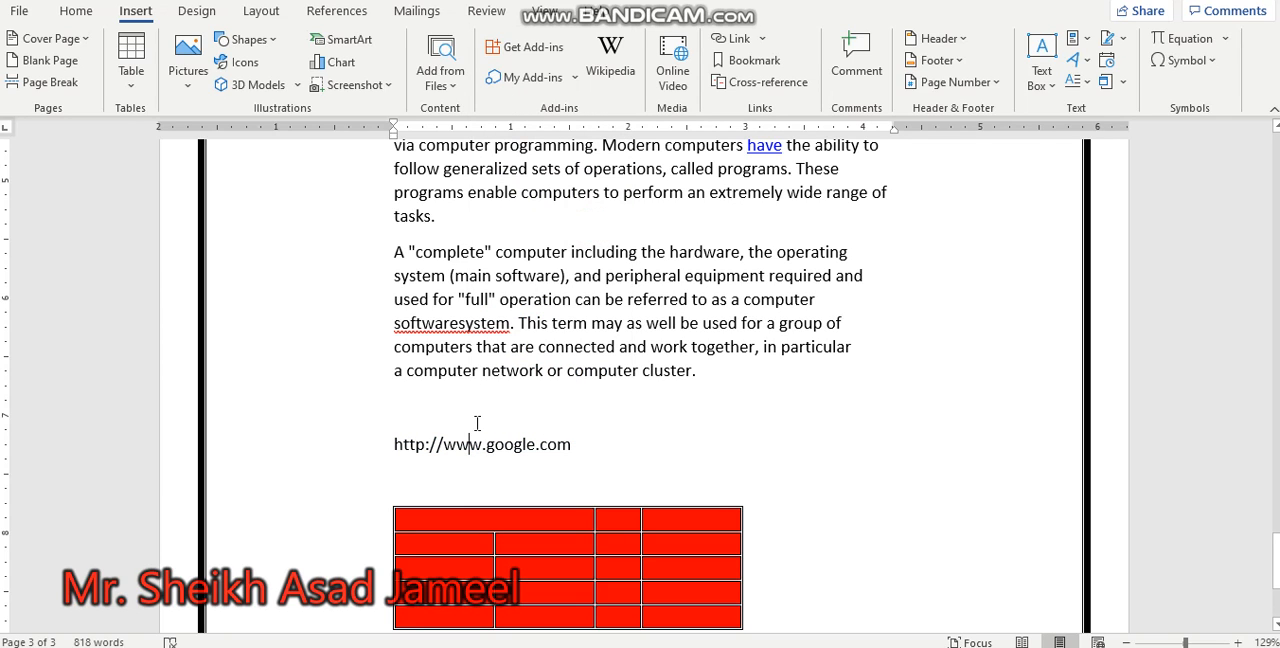